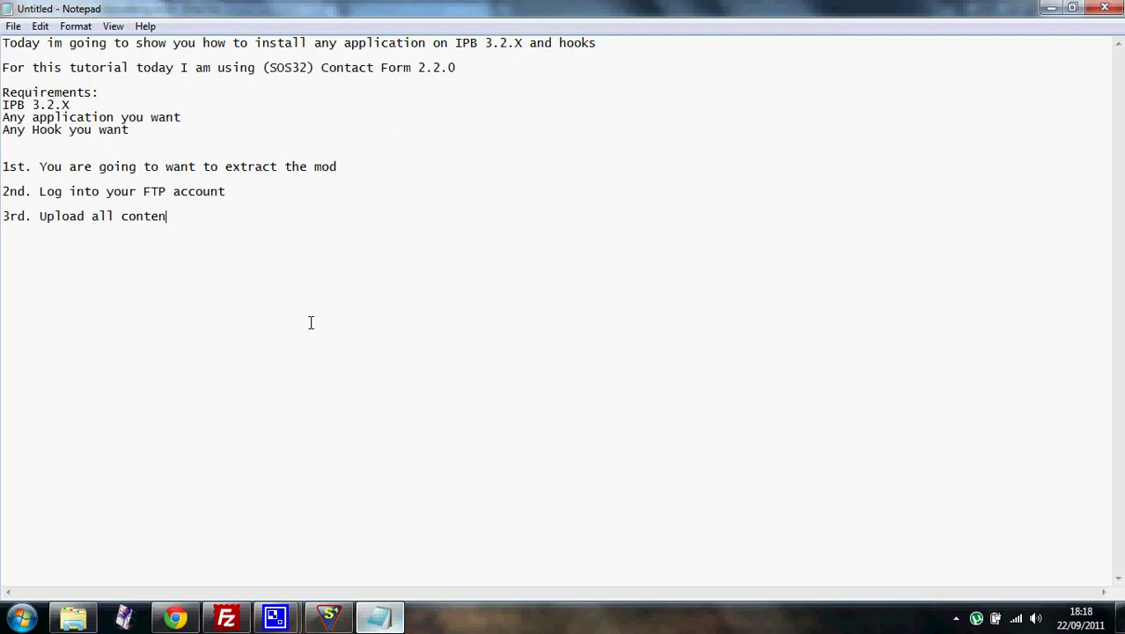
- Complete the 3rd instruction so it reads "Upload all contents in the upload folder in the mod"
text(e upload fol)
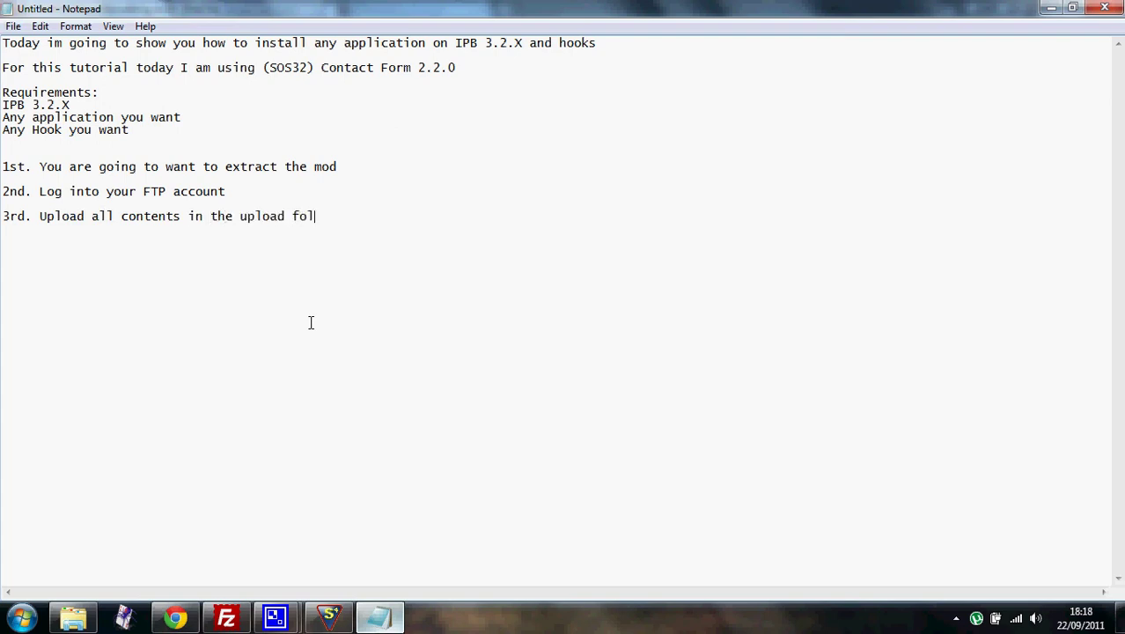
text(der in the mod)
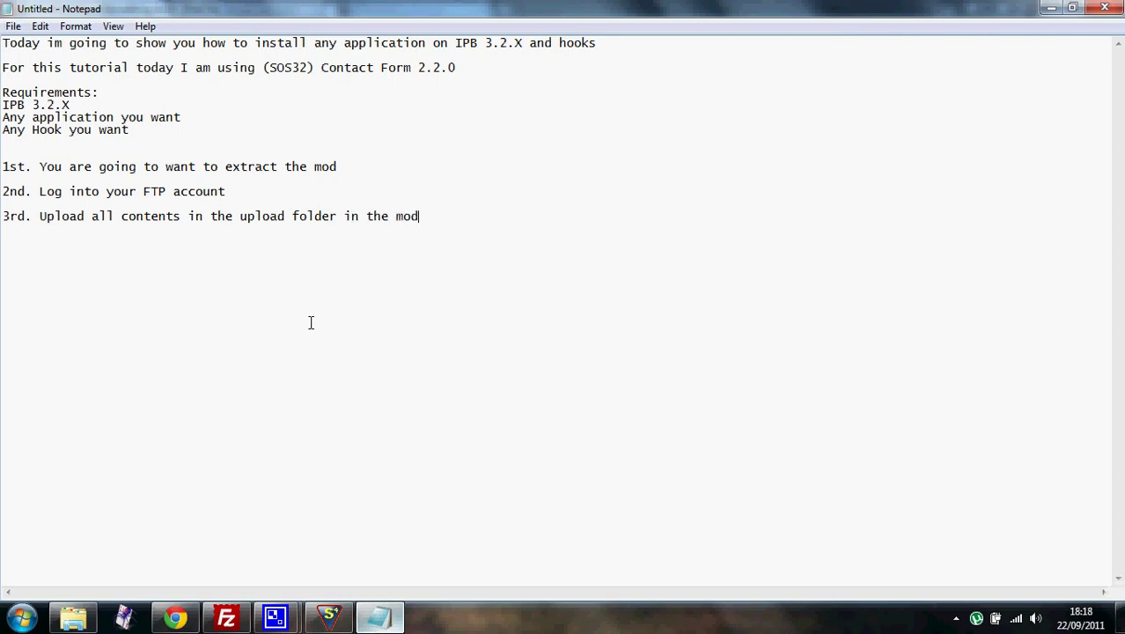
- Upload the admin folder from the Contact Form mod's upload folder to the server's public_html directory with FileZilla
click(91, 613)
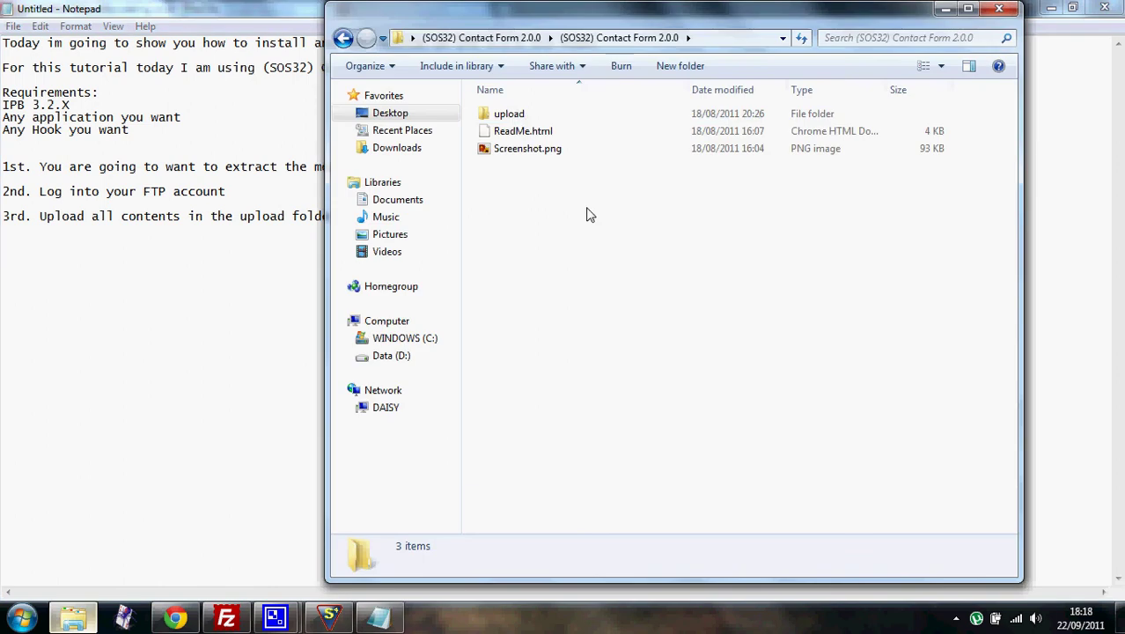
double_click(524, 117)
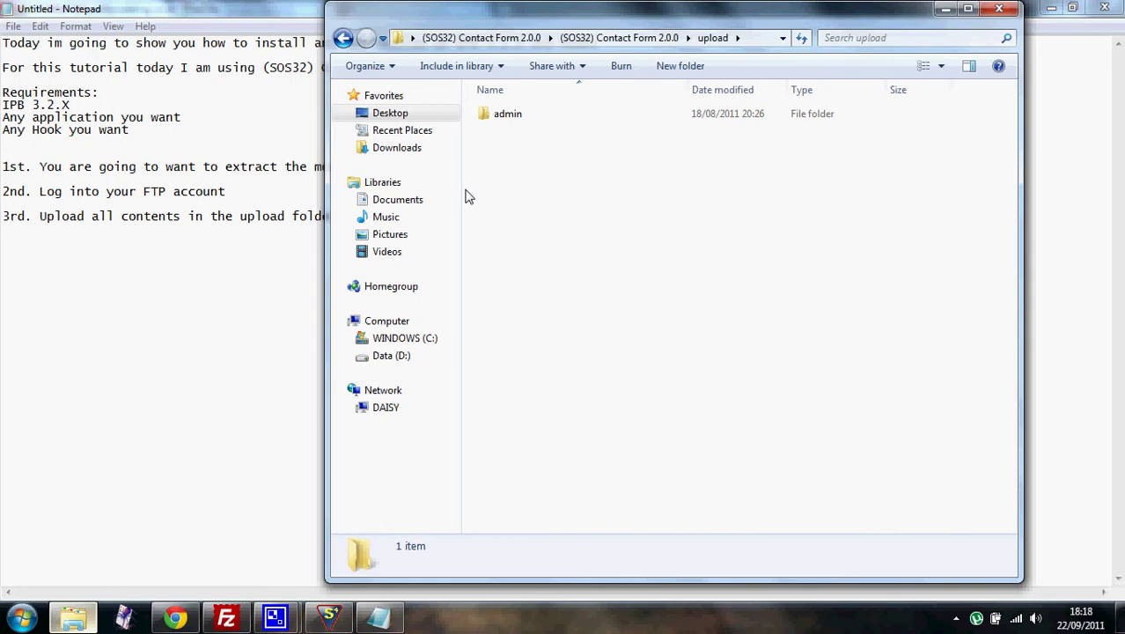
key(alt+Tab)
click(616, 231)
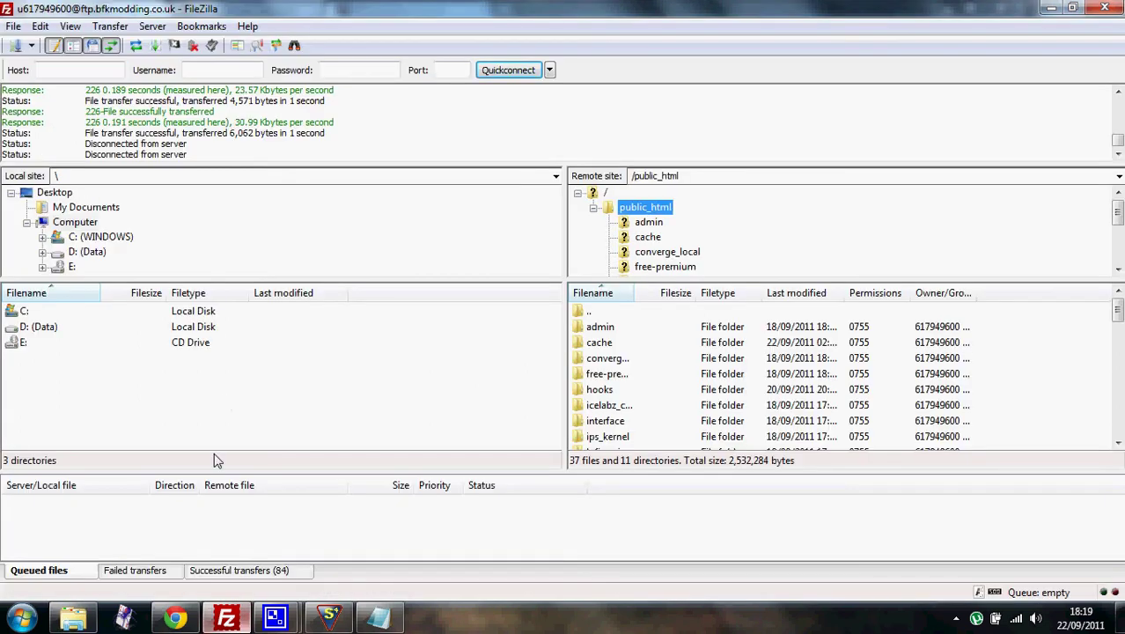
key(alt+Tab)
drag(495, 123, 872, 357)
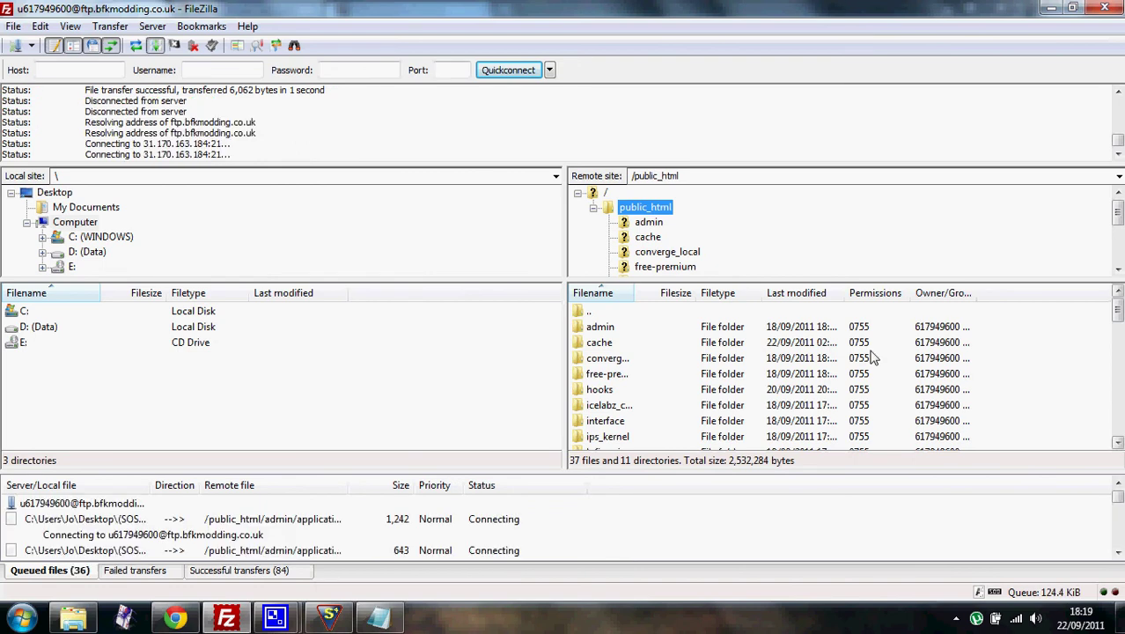
- Switch to Notepad and add the line "4th. Now wait until all the files have uploaded to your server."
key(alt+Tab)
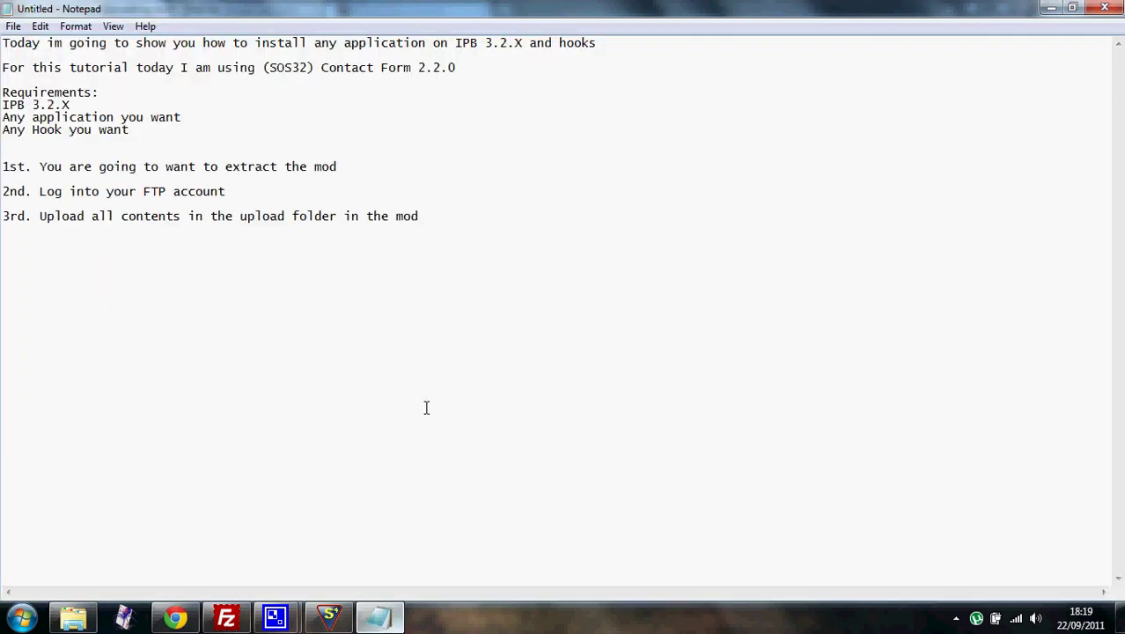
text(4th. Now wait unti)
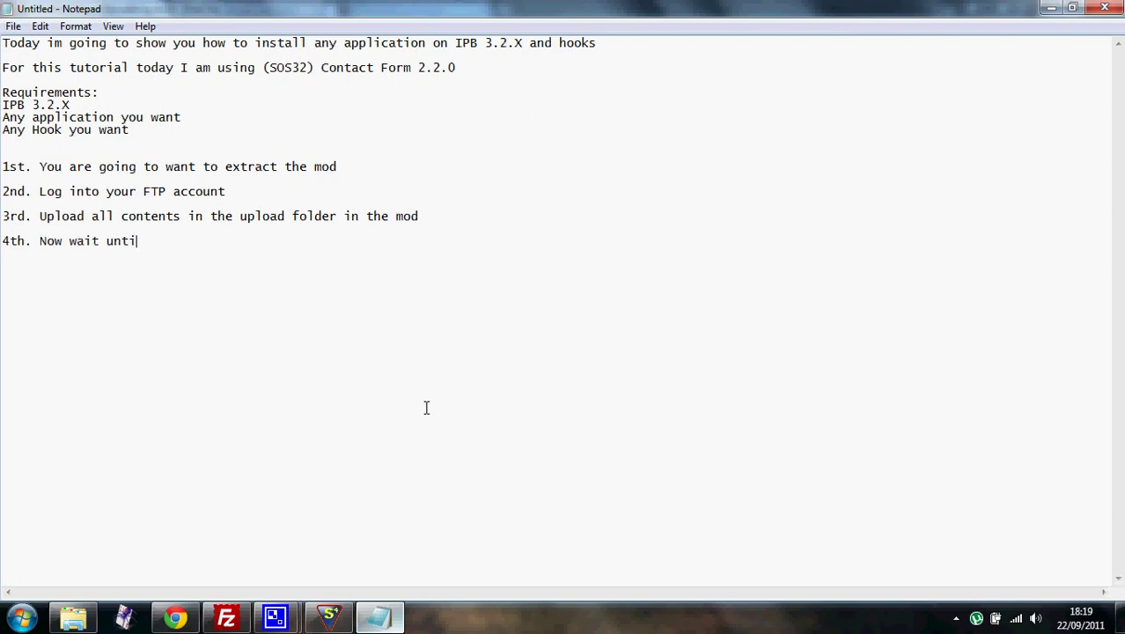
text(l all the files have upl)
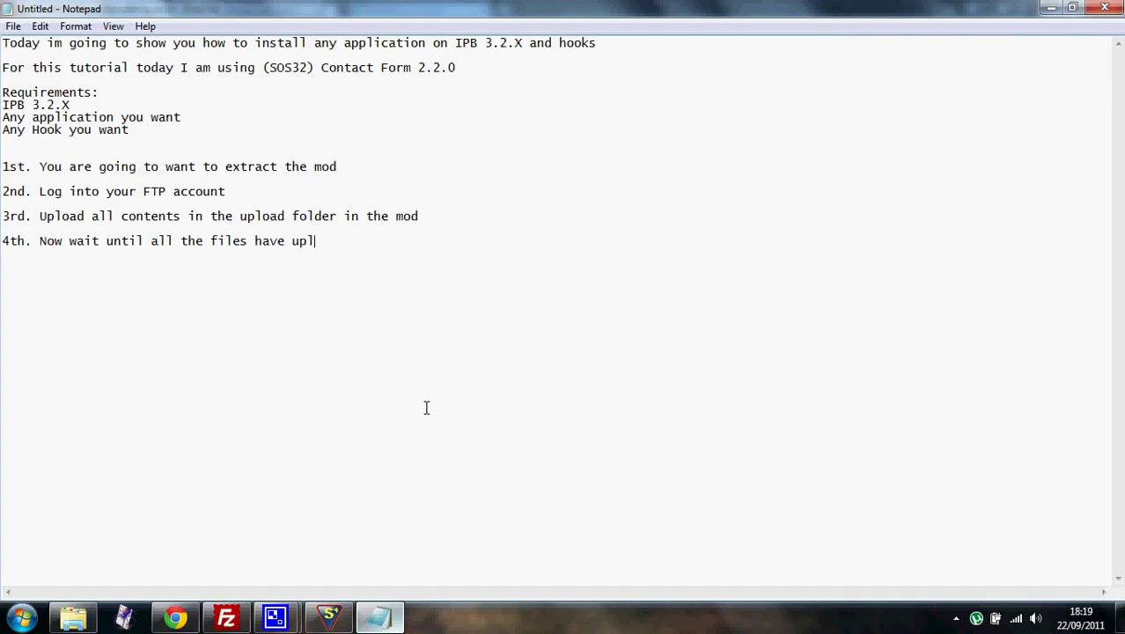
text(oaded to your serve)
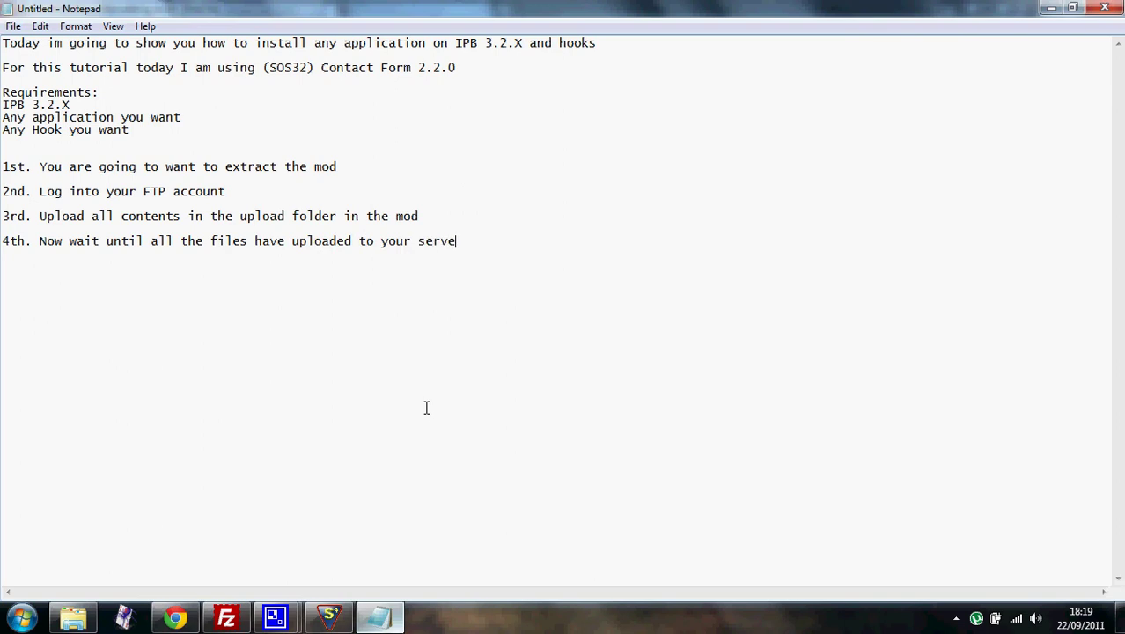
text(r.)
- Switch to FileZilla and check the progress of the mod file transfers
click(329, 617)
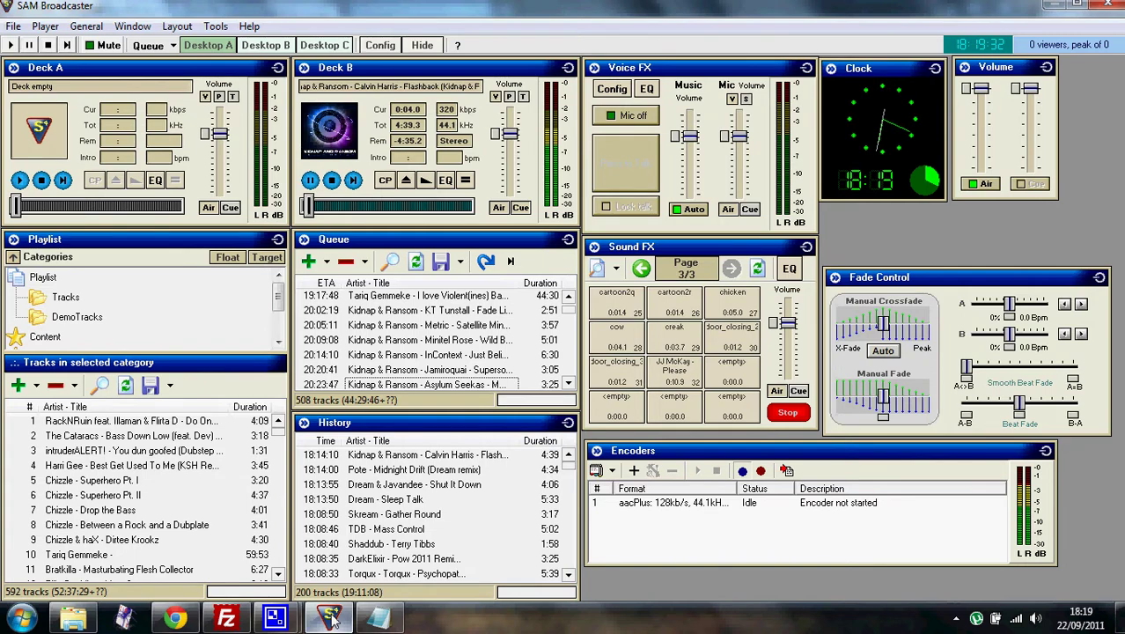
click(225, 619)
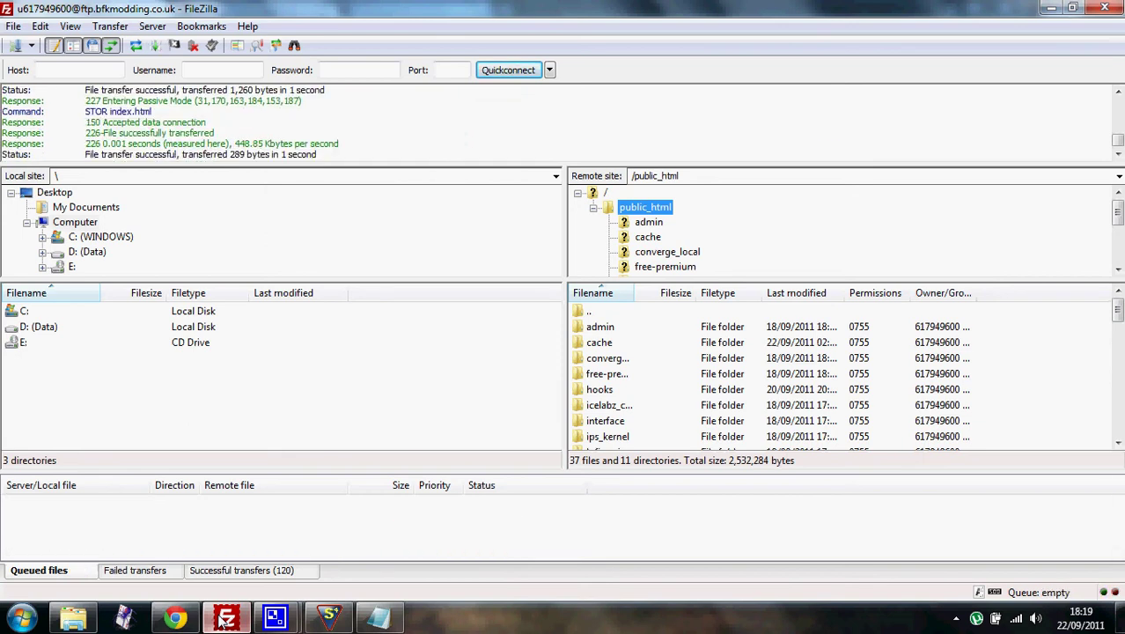
- Switch to Notepad and add the line "5th. go to your admin cp and click application & Modules"
click(373, 619)
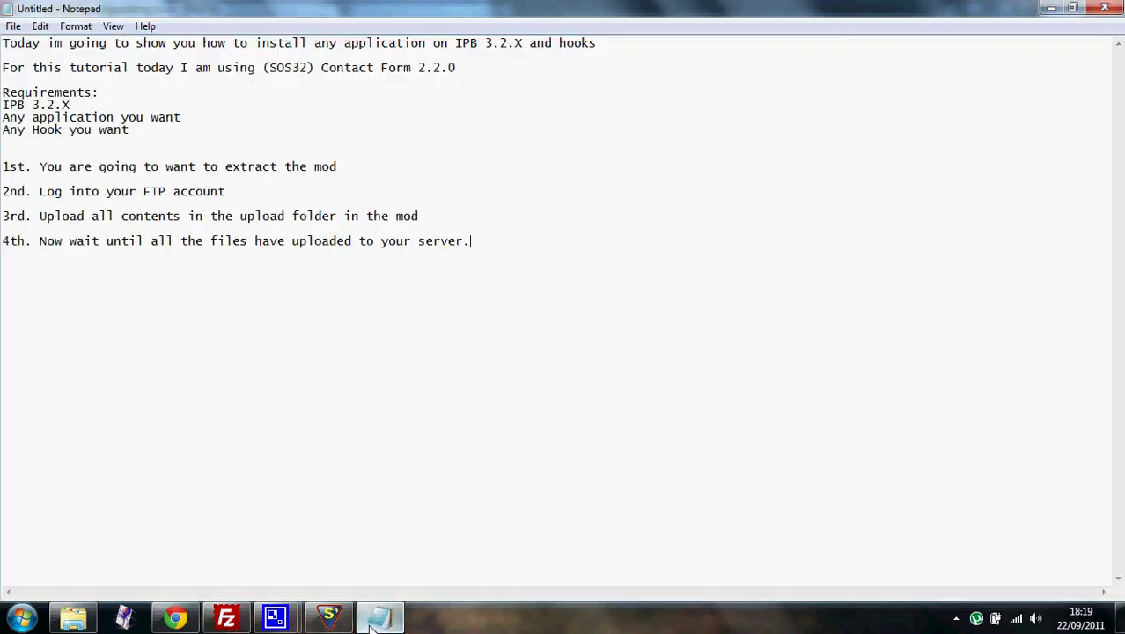
key(Return)
key(Return)
text(5th)
text(>)
key(BackSpace)
text(. go to your admin cp )
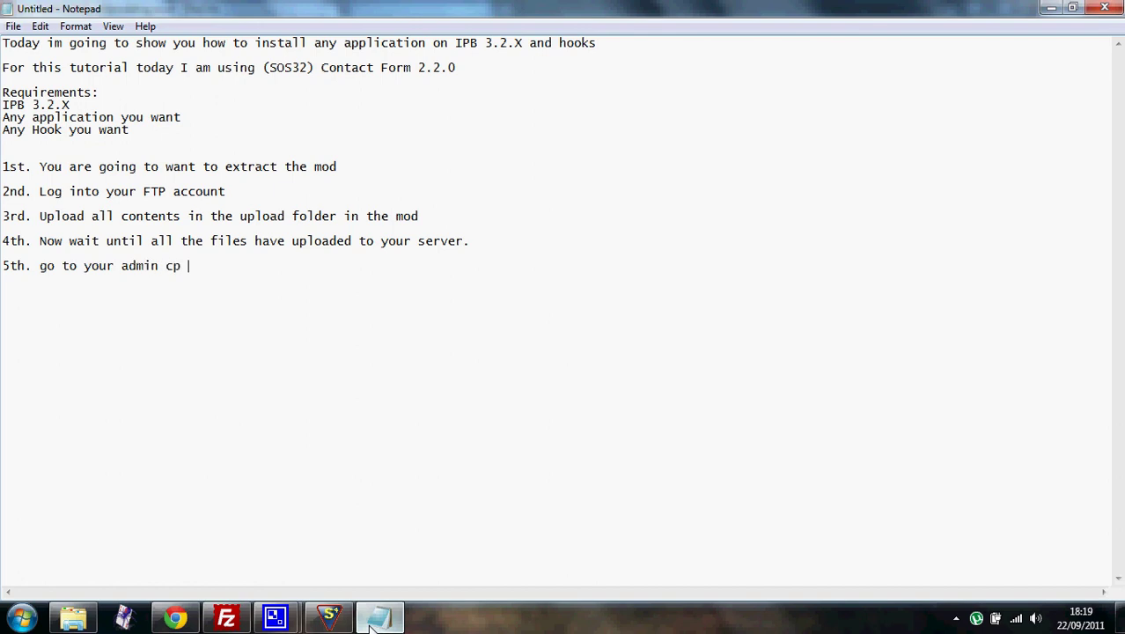
text(and click applica)
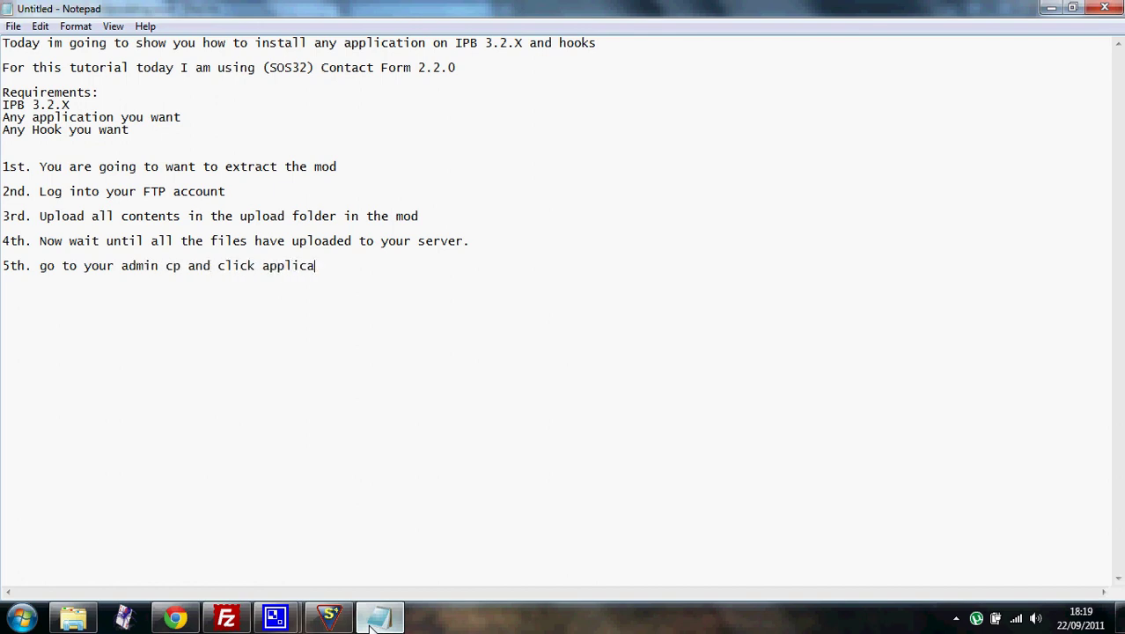
text(tion & Modules)
- Switch to Chrome and open the Manage Applications & Modules page in the IP.Board admin panel
click(175, 618)
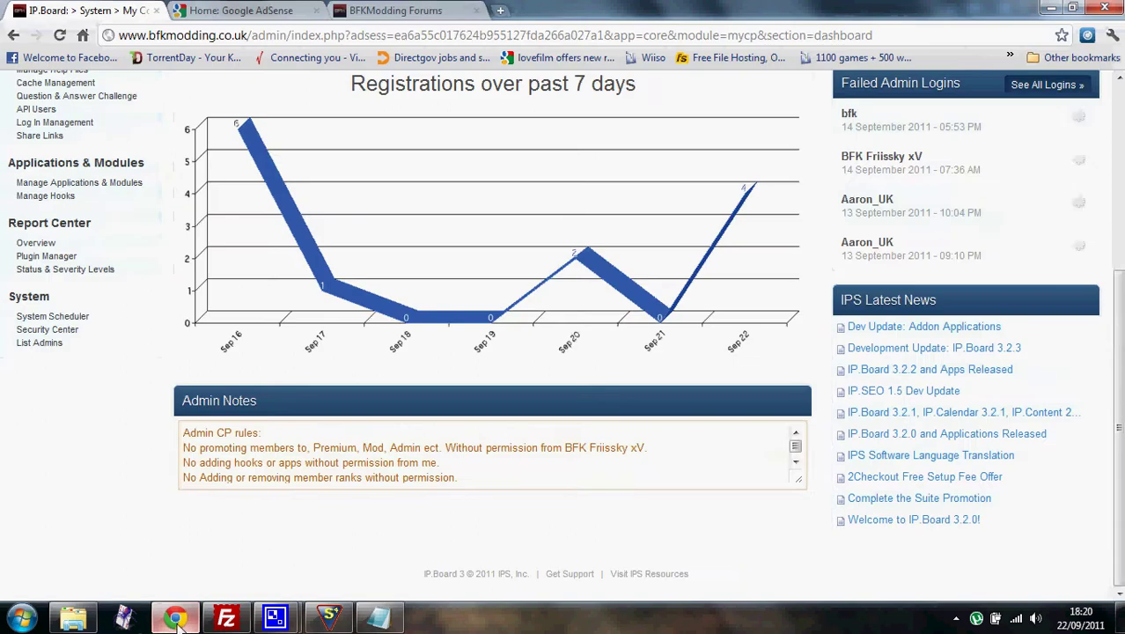
click(103, 187)
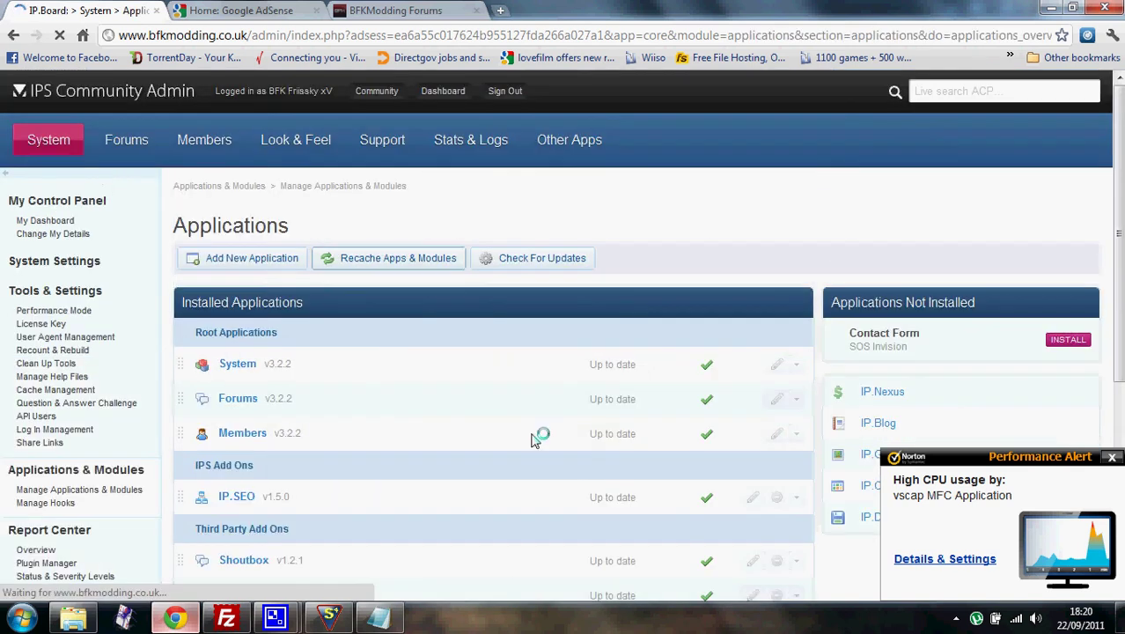
- Switch to Notepad and add a 6th instruction about using the install button next to the app and continuing with the on screen instructions
click(394, 621)
key(Return)
key(Return)
text(6th. Now )
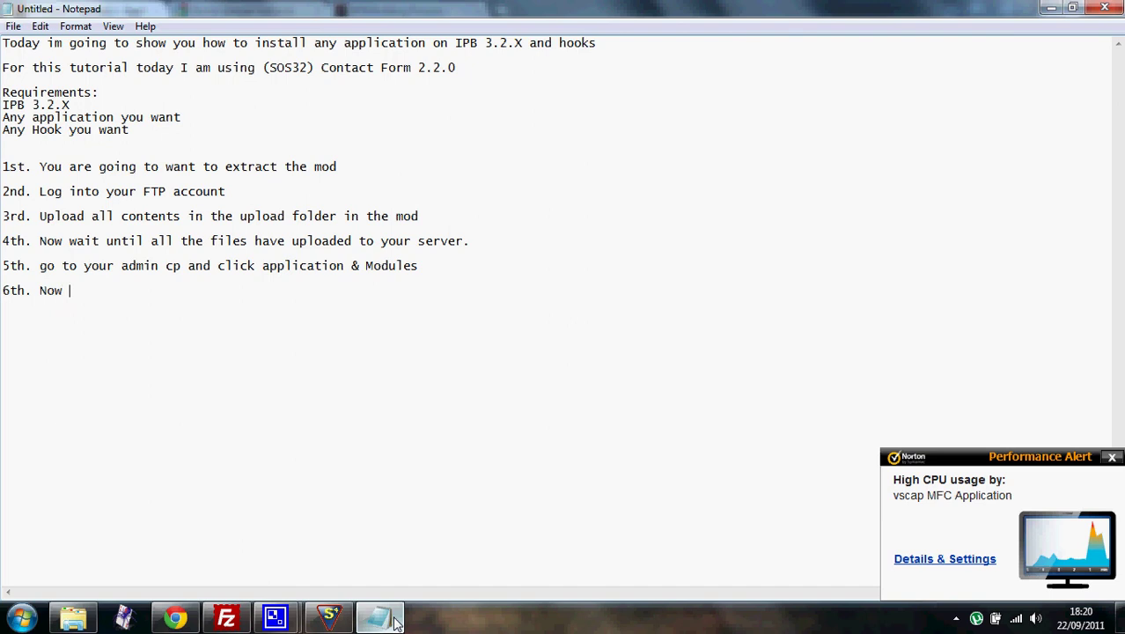
text(you will notice the app is )
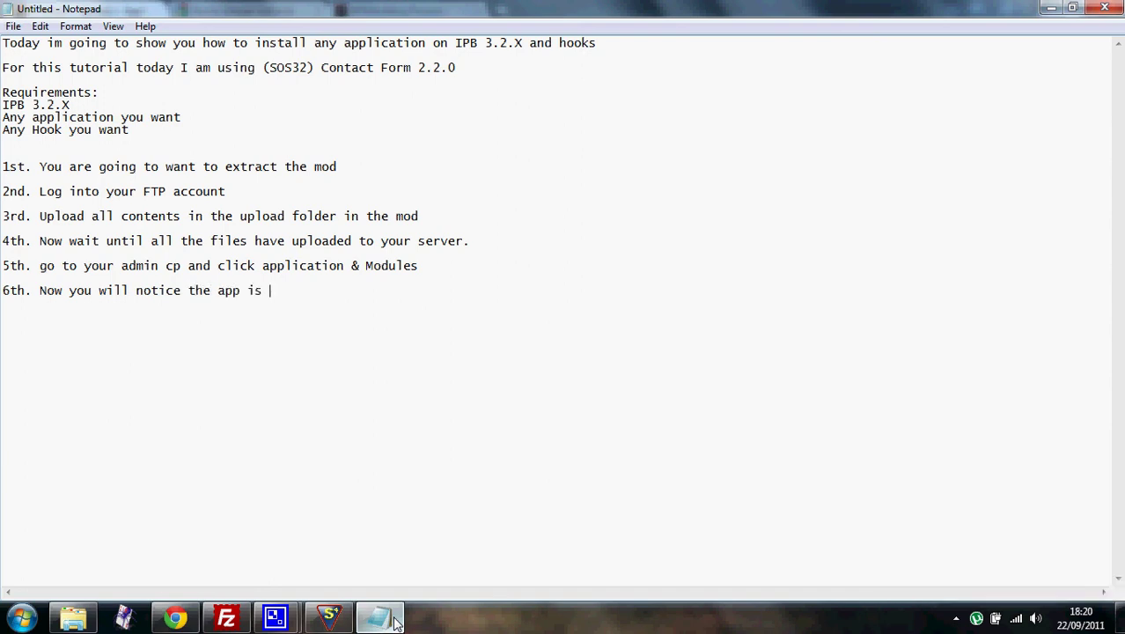
text(on th side with a install button next to it clic)
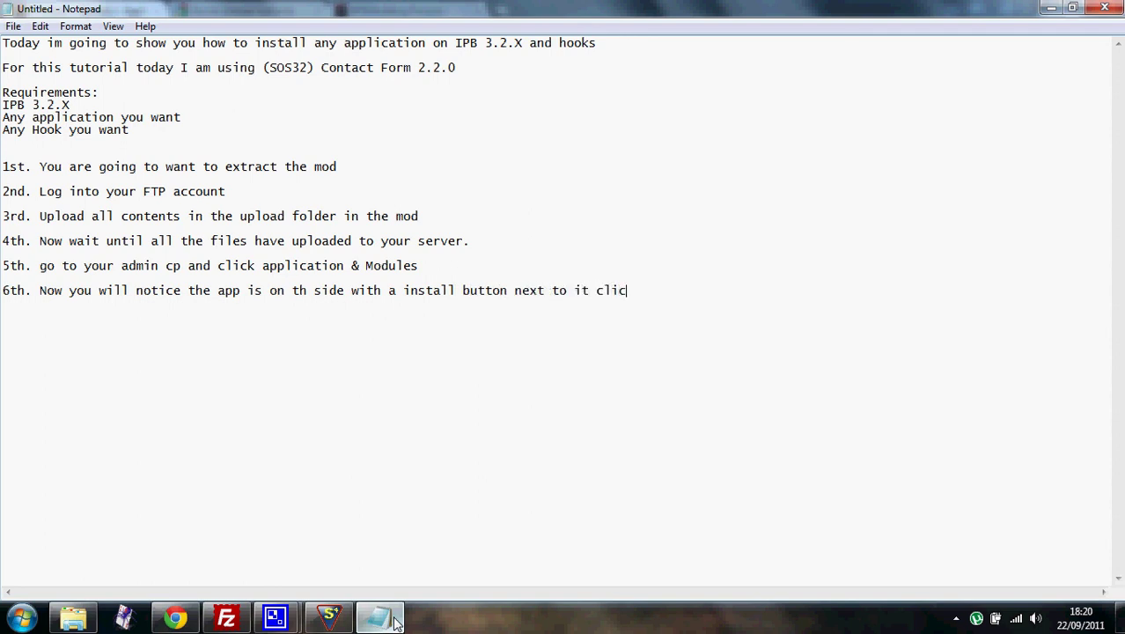
text(k the install button and )
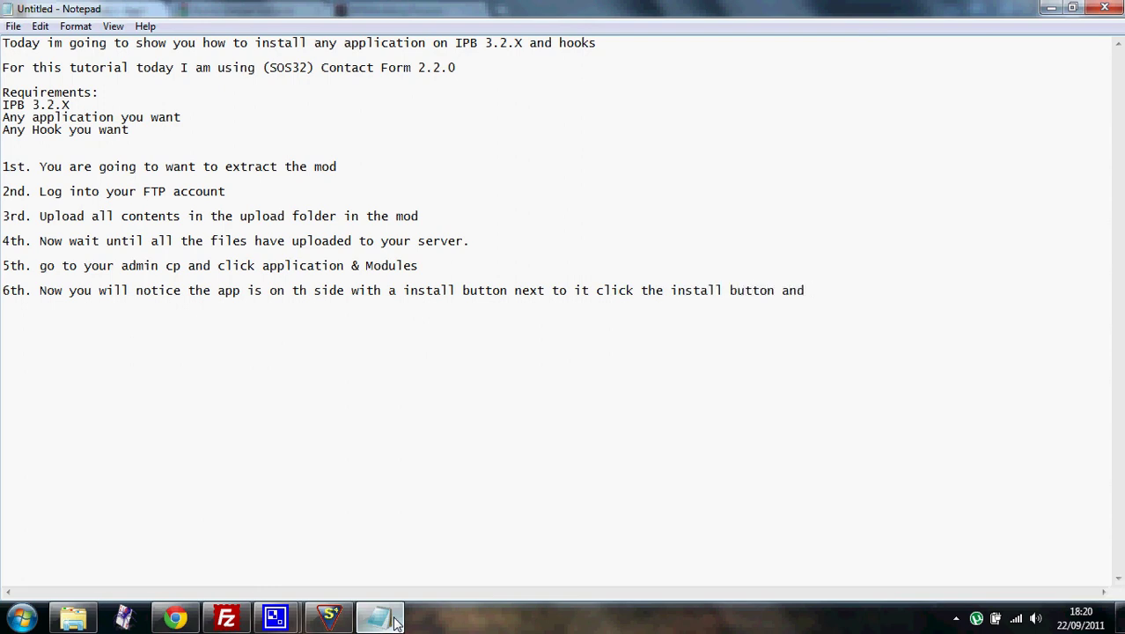
text(c)
key(BackSpace)
text(r)
key(BackSpace)
text(continue with the on sc)
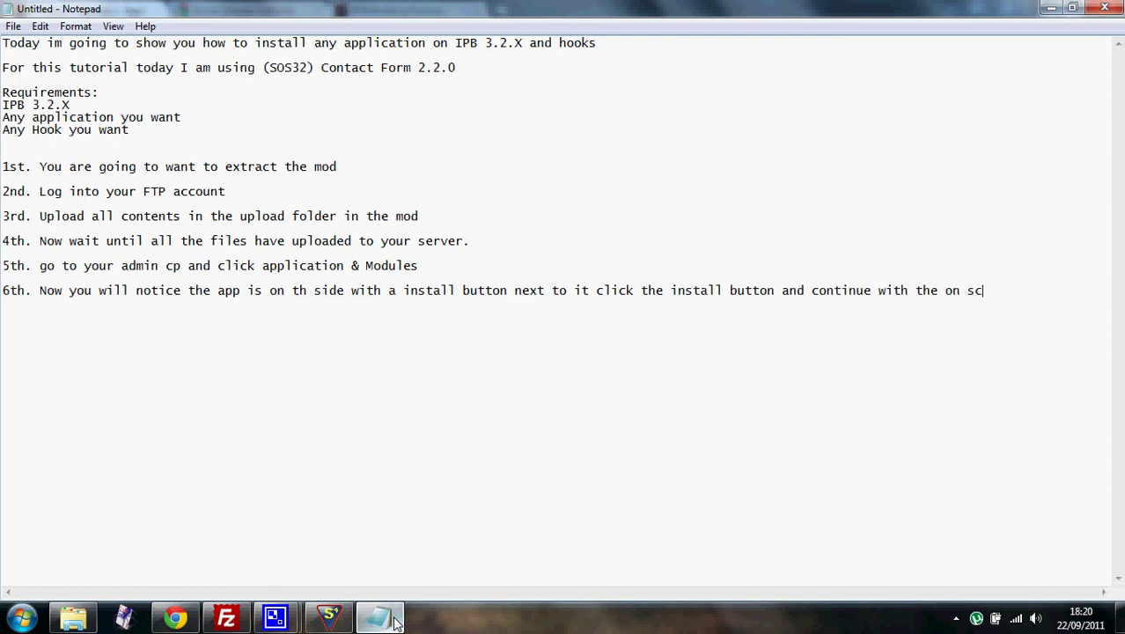
text(reen instructions.)
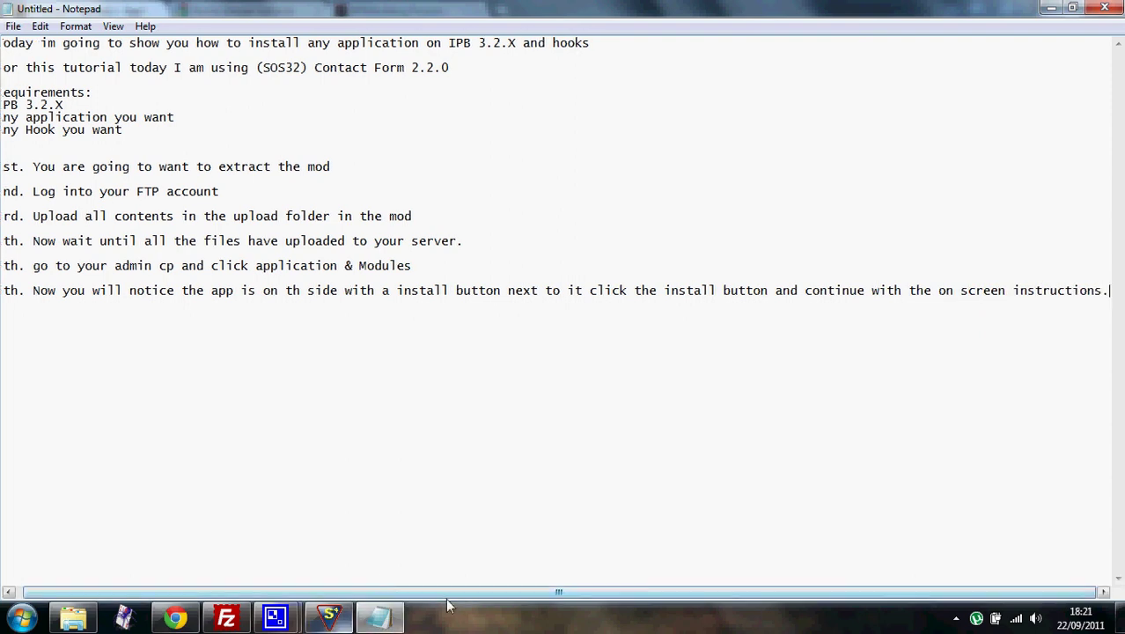
drag(445, 590, 373, 597)
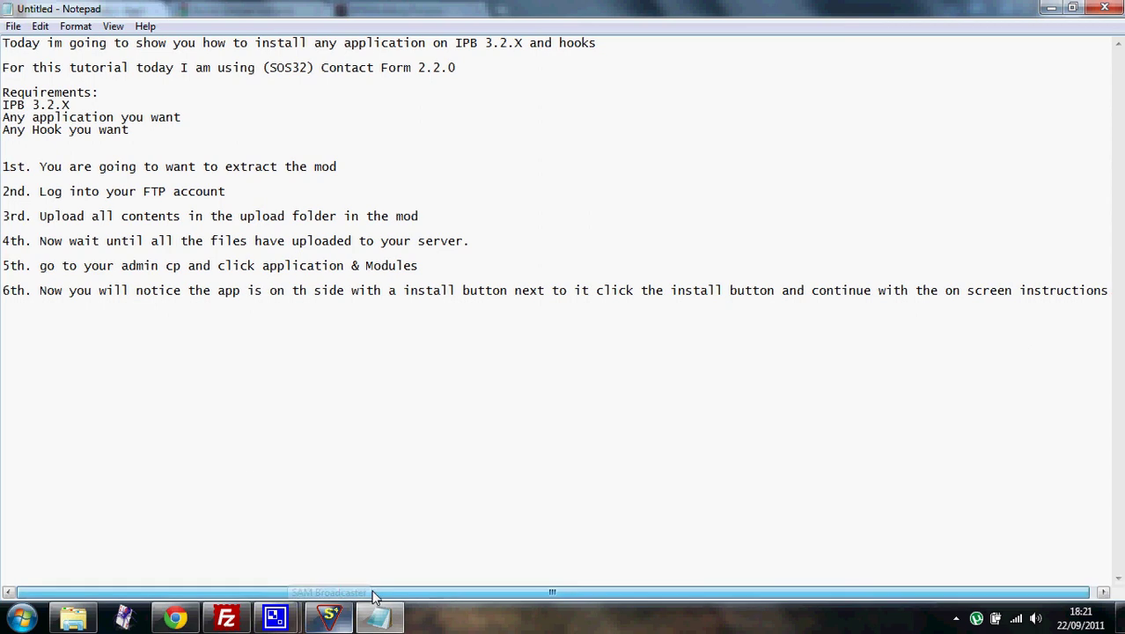
- Switch to Chrome and start installing the Contact Form application, keeping duplicate tables set to "Skip - don't create those tables"
click(180, 618)
click(1067, 350)
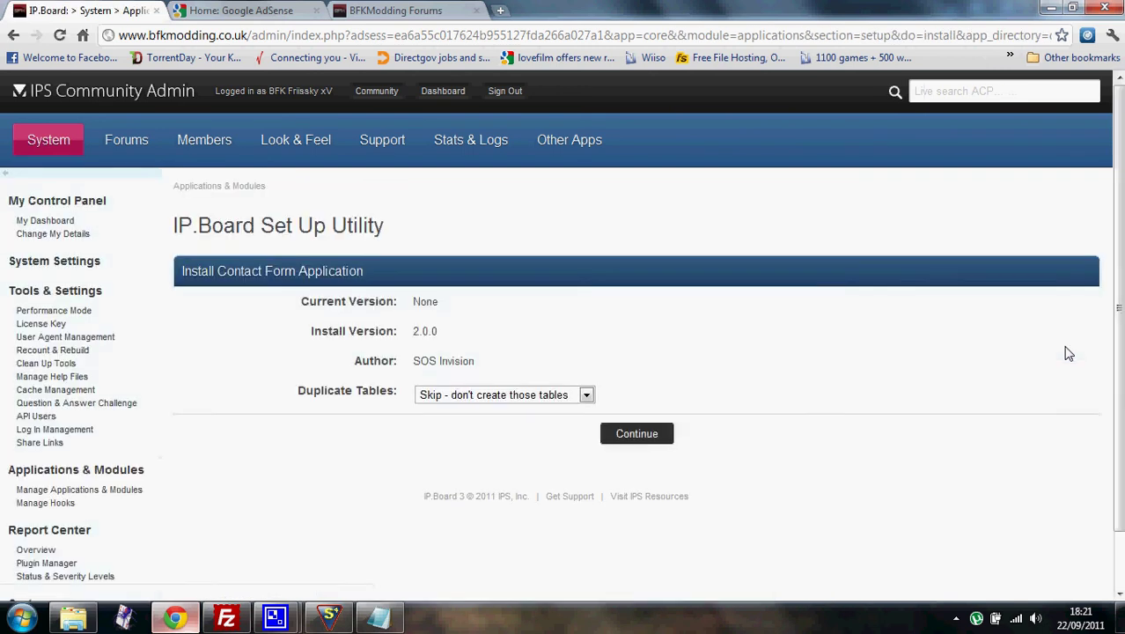
click(658, 433)
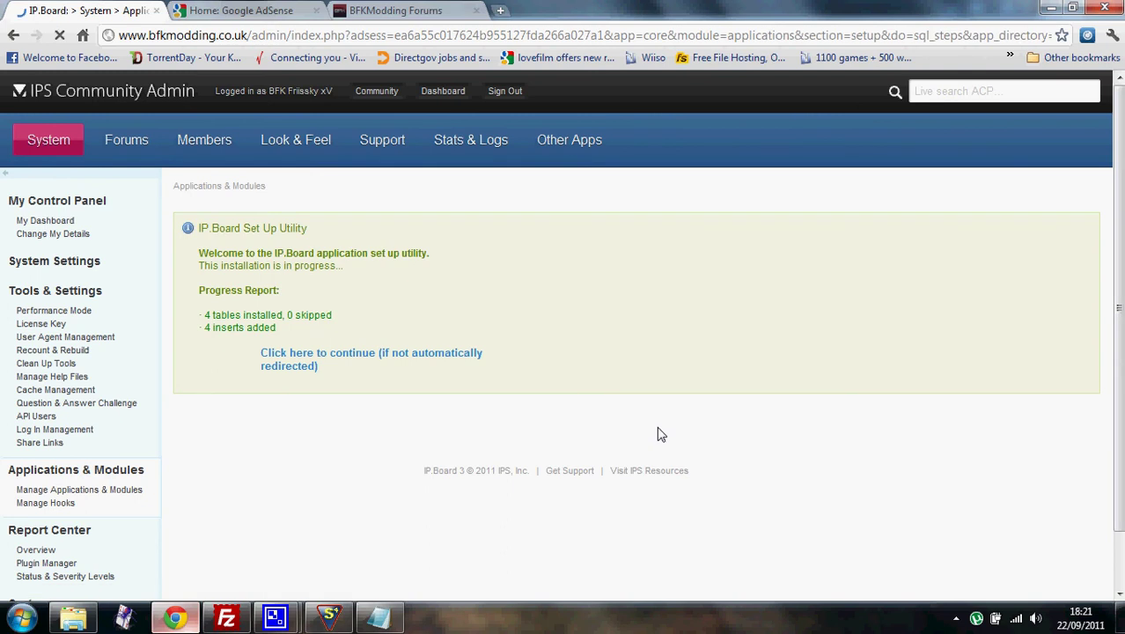
click(331, 617)
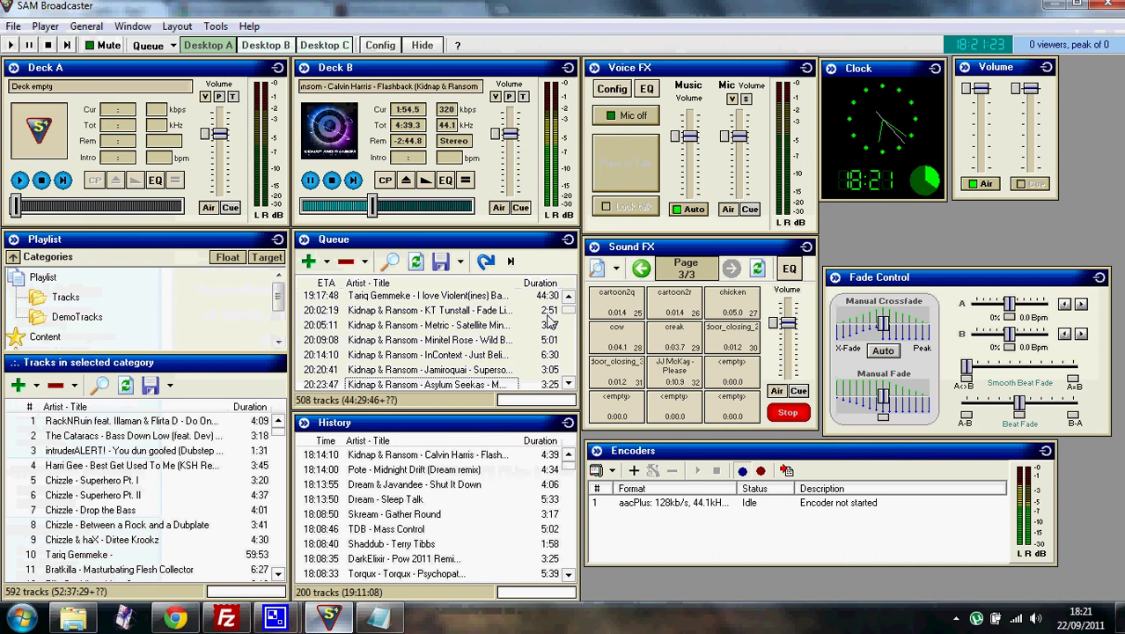
drag(568, 310, 569, 348)
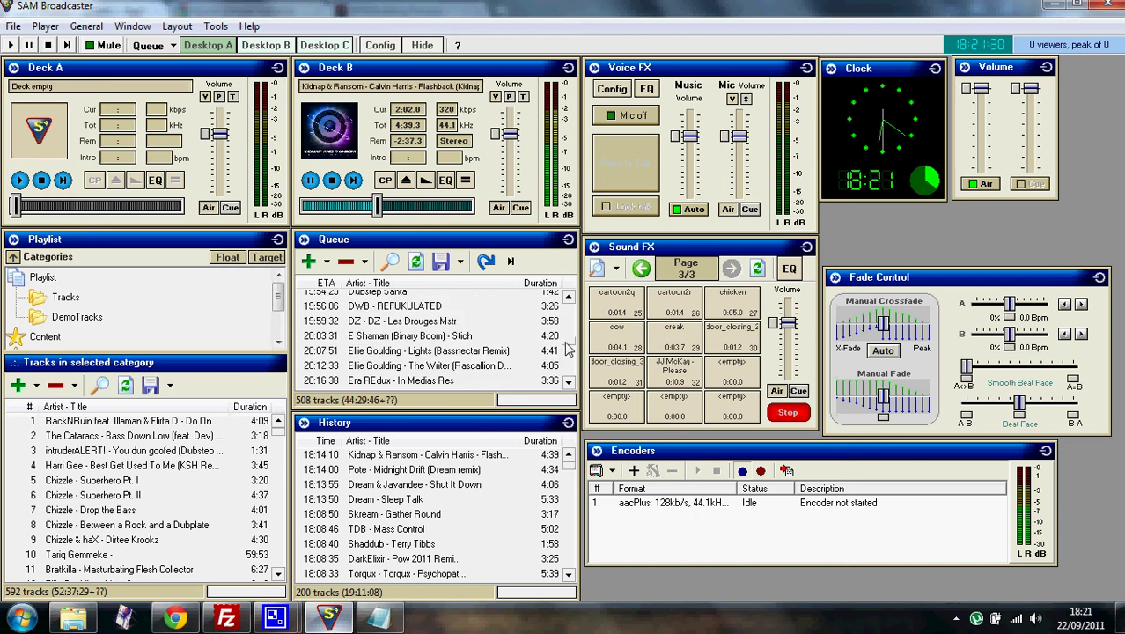
click(442, 322)
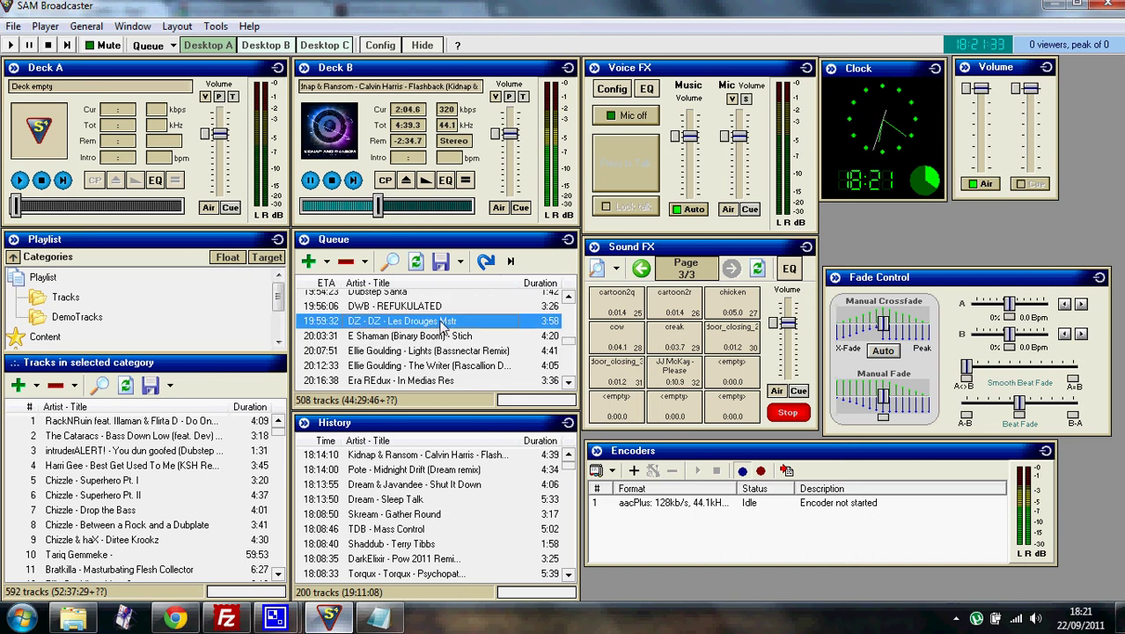
click(884, 350)
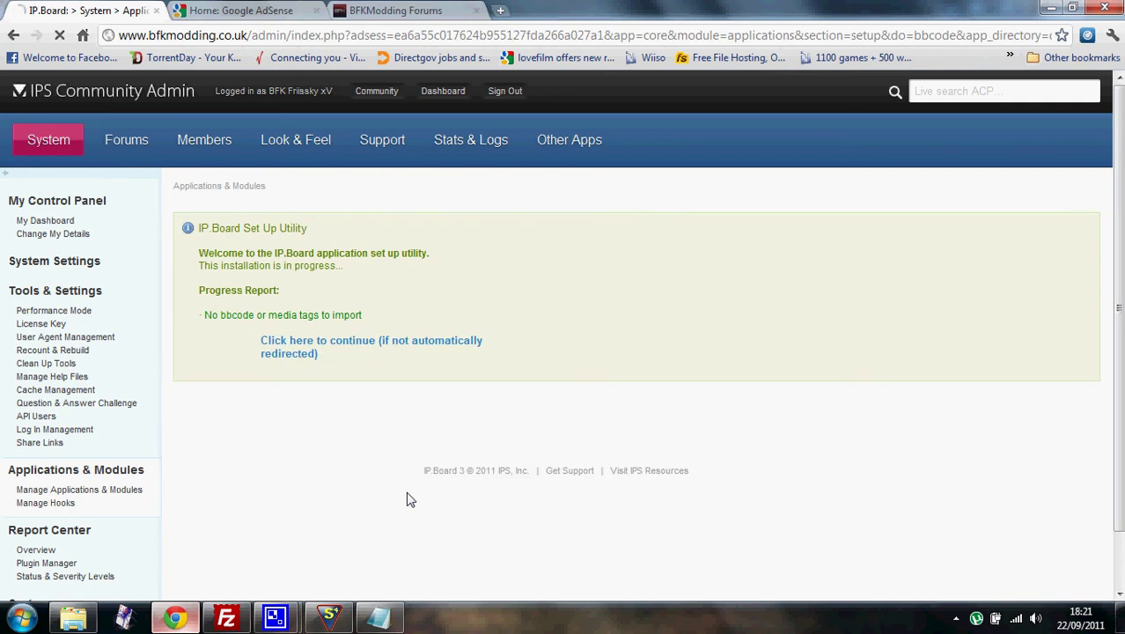
- Switch to Notepad and add the line "7th. once the app has installed you are ready to configure it."
click(384, 620)
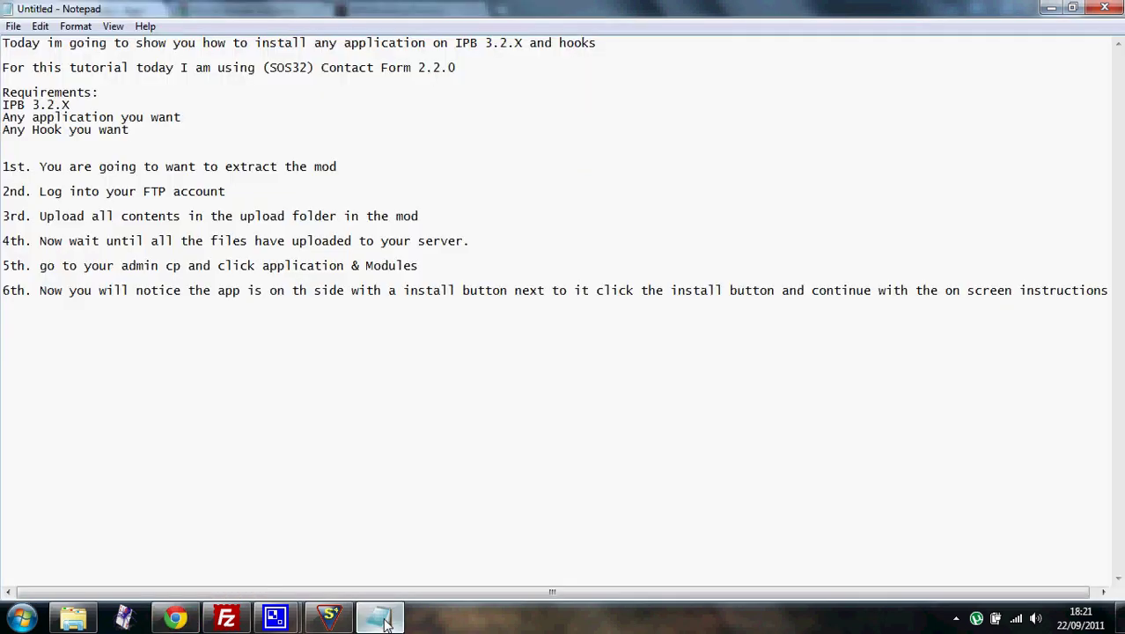
text(.)
key(Return)
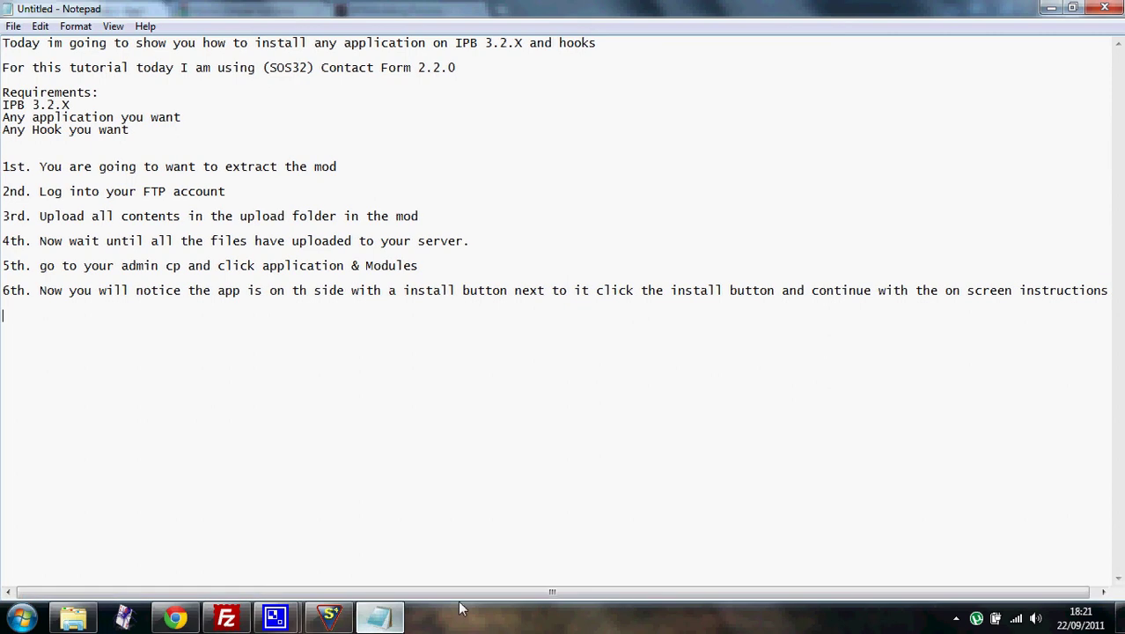
text(7th)
key(BackSpace)
text(. once the)
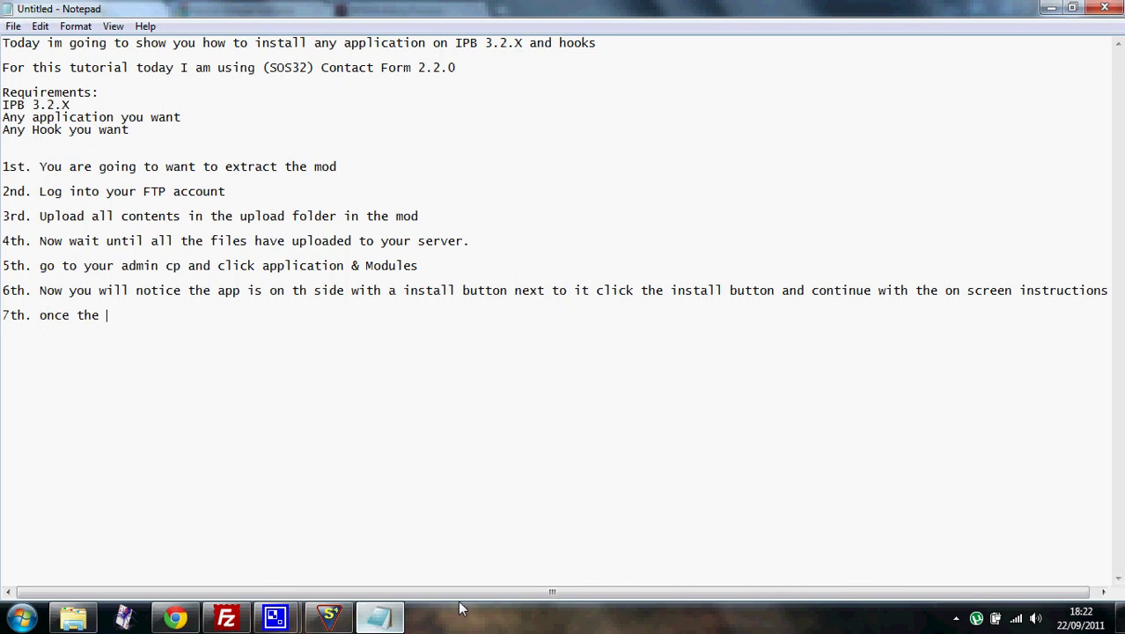
text(app has installed y)
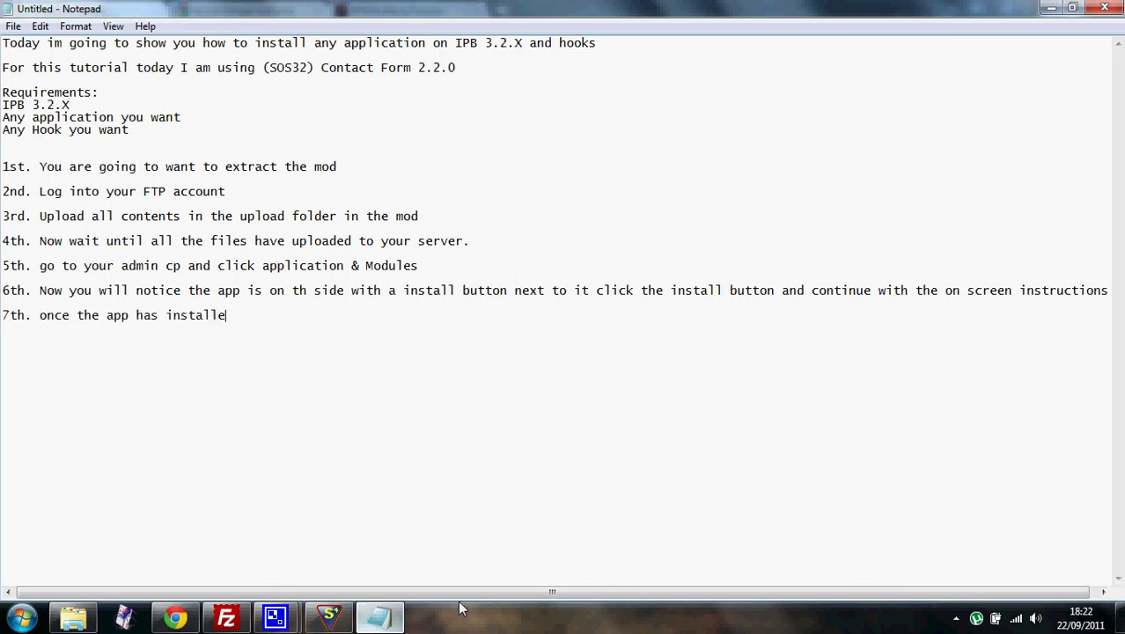
text(ou are ready to cong)
key(BackSpace)
text(figure it.)
- Switch to Chrome and check the progress of the Contact Form installation
click(195, 615)
click(762, 300)
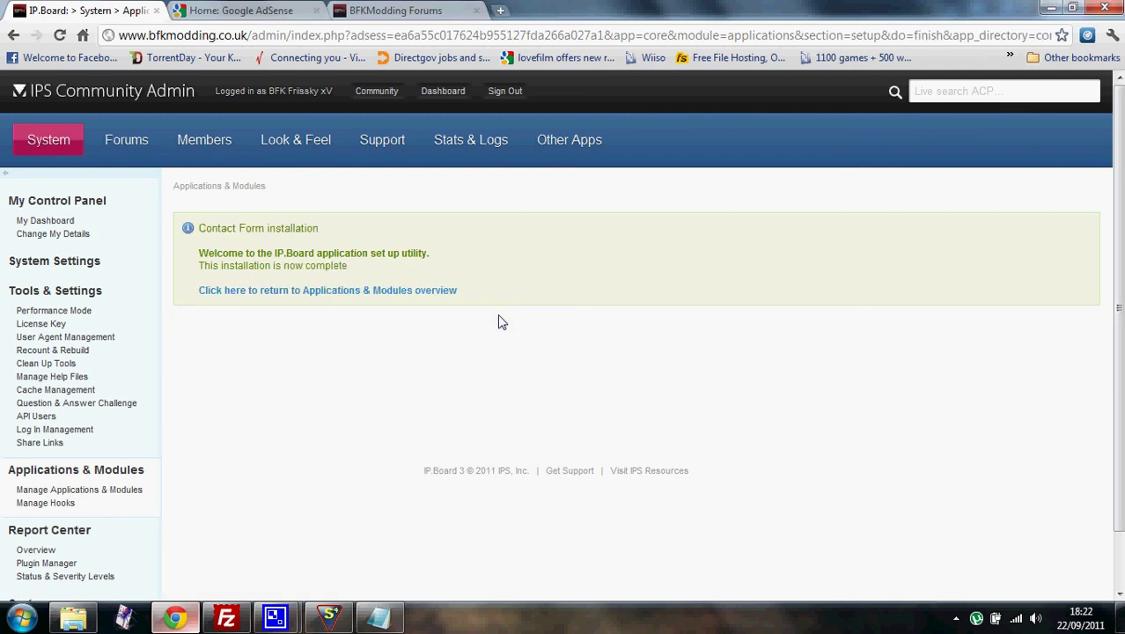
- Return to the Applications & Modules overview, open the Contact Form's overview page and look through its groups table
click(416, 295)
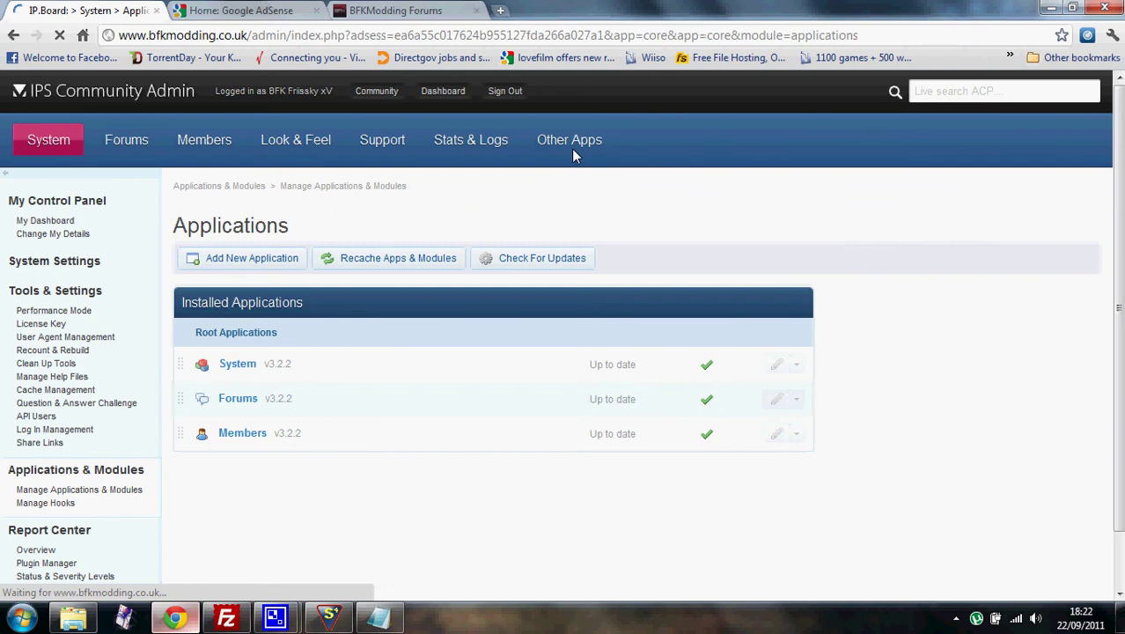
mouse_move(573, 155)
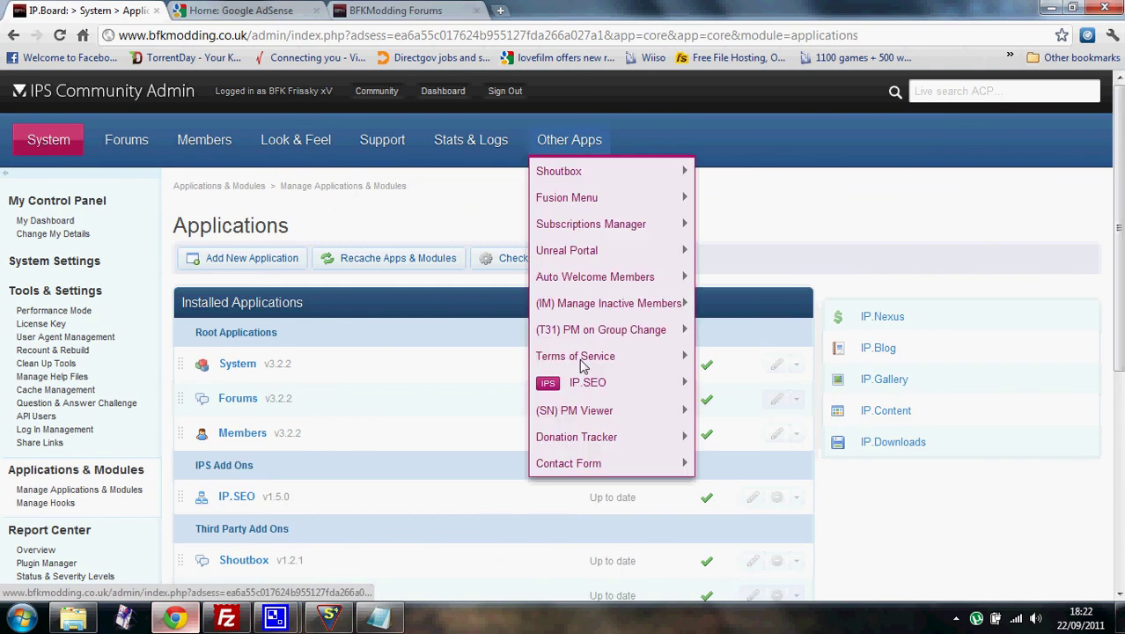
mouse_move(607, 466)
mouse_move(717, 472)
click(869, 480)
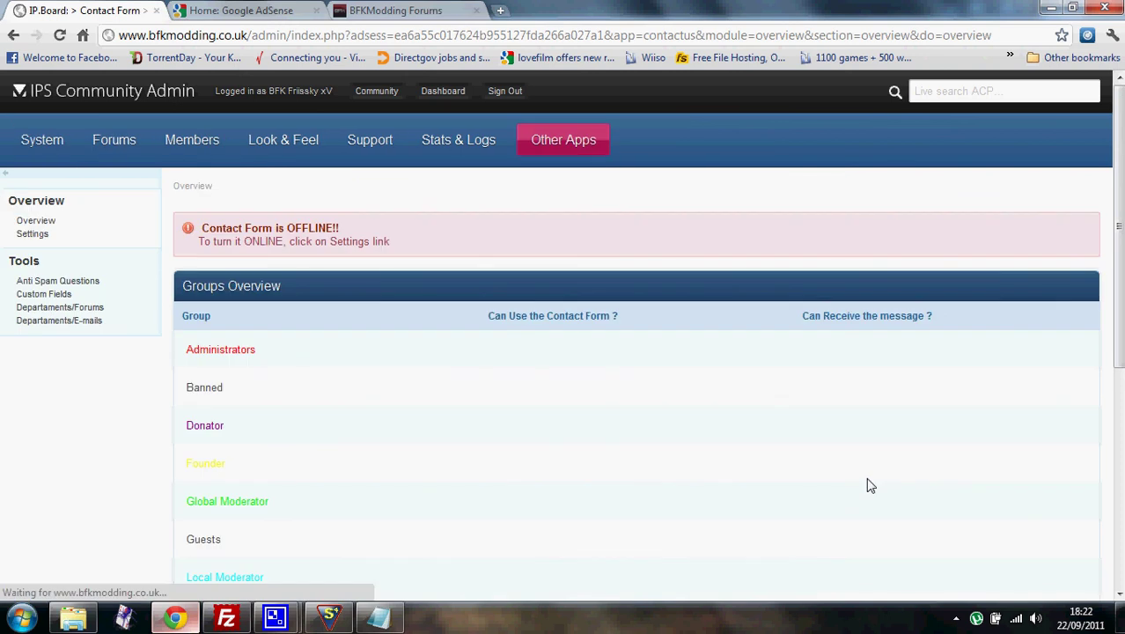
scroll(834, 348, down, 1)
scroll(834, 348, down, 4)
scroll(833, 348, up, 5)
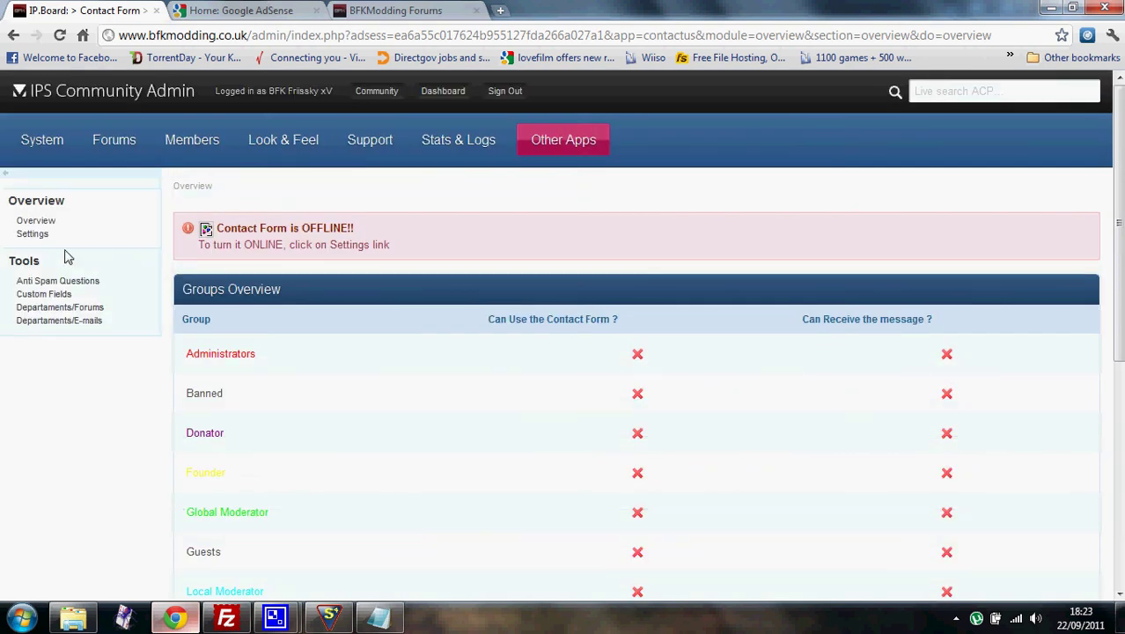
- Open the (SOS32) Contact Form settings and review the general, message, security and announcement options
click(34, 234)
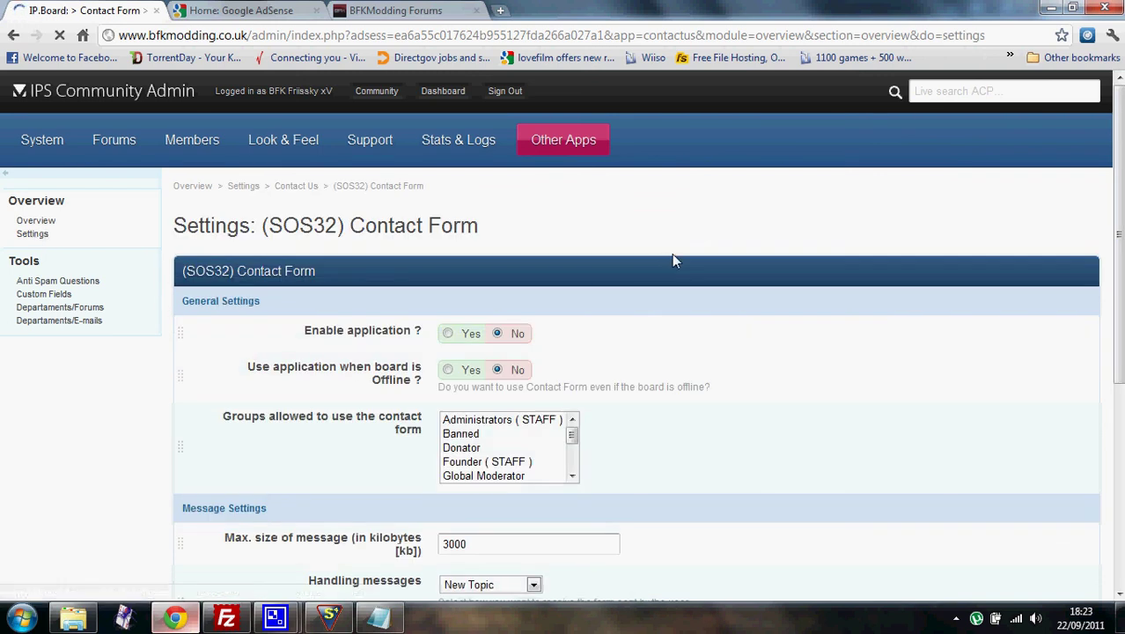
scroll(671, 255, down, 1)
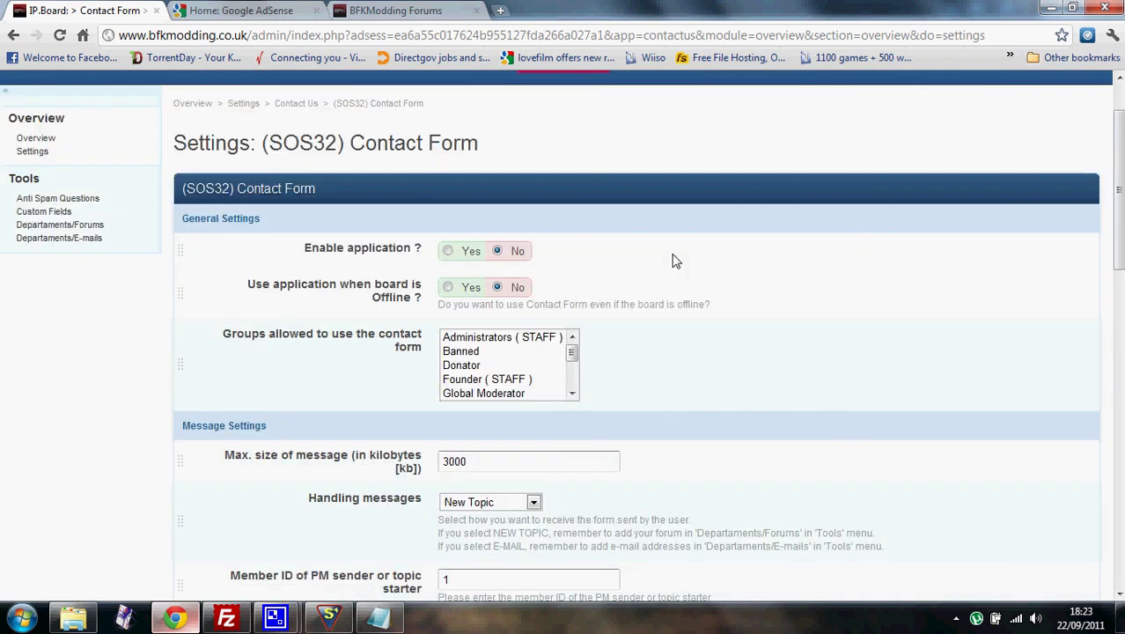
scroll(792, 302, down, 2)
scroll(861, 304, down, 5)
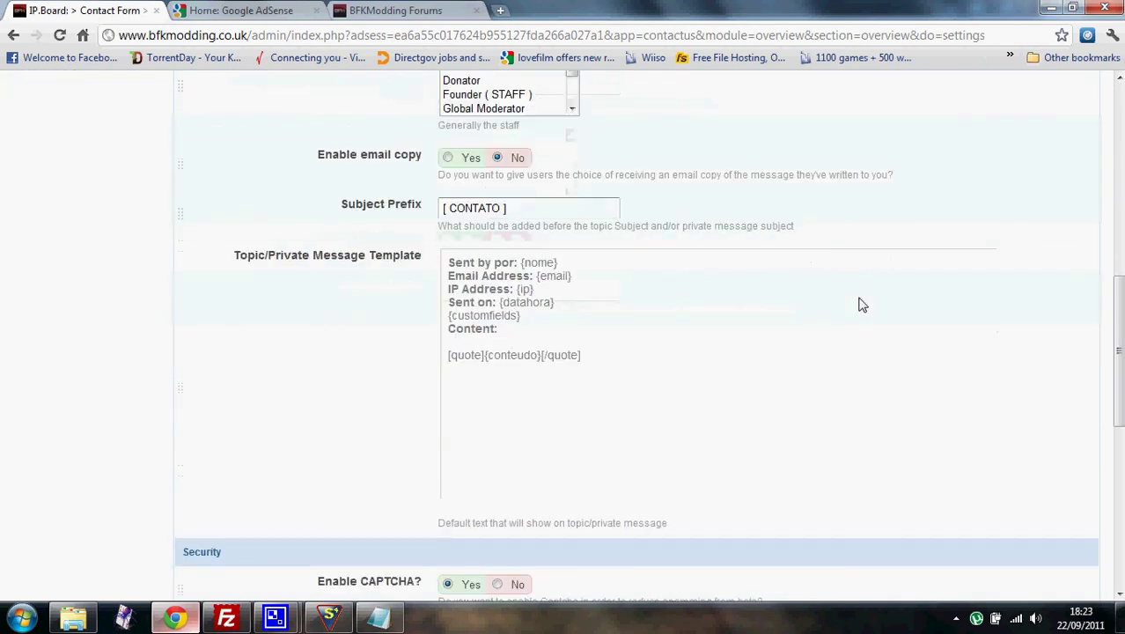
scroll(862, 304, down, 2)
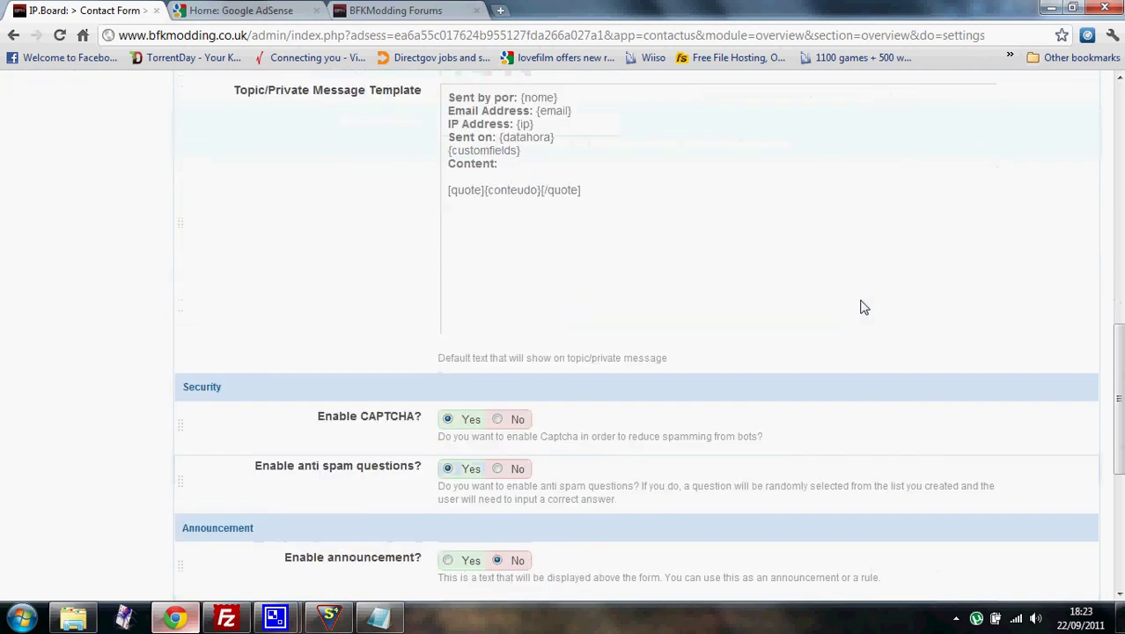
scroll(967, 352, down, 5)
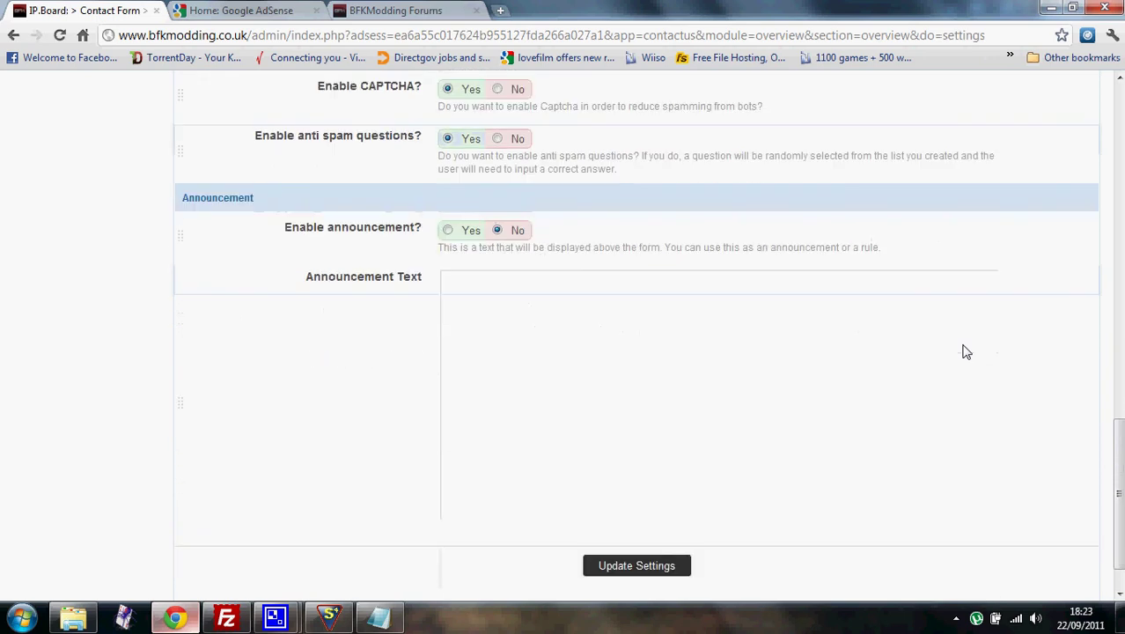
scroll(966, 352, up, 15)
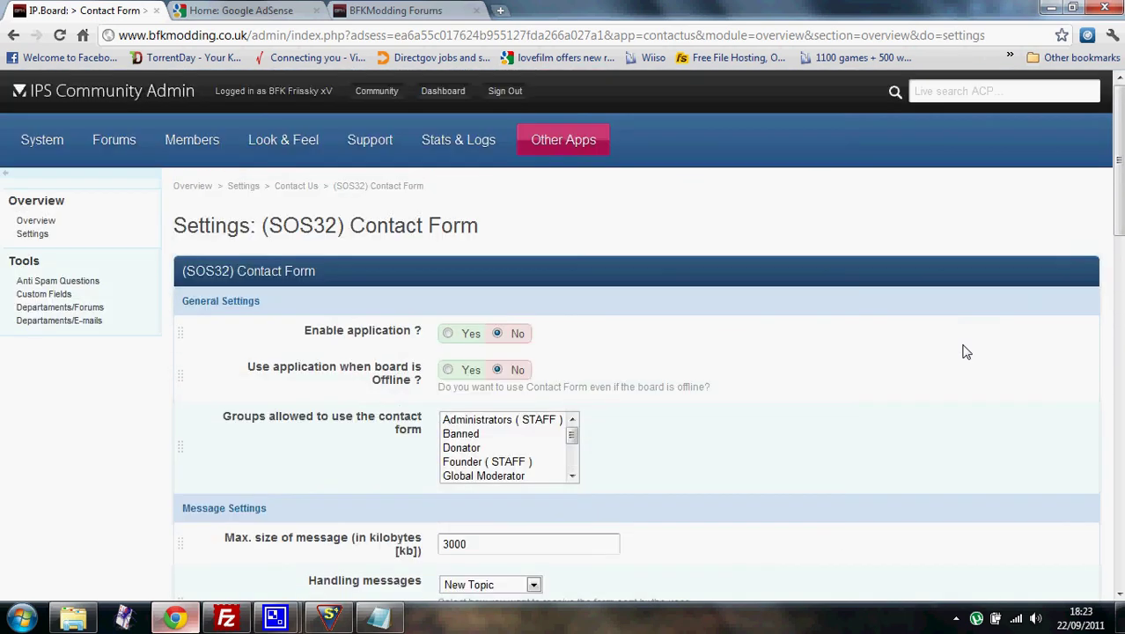
- Switch to Notepad and add the closing line "Now thats how to install a app to ipb 3.2.X"
click(379, 618)
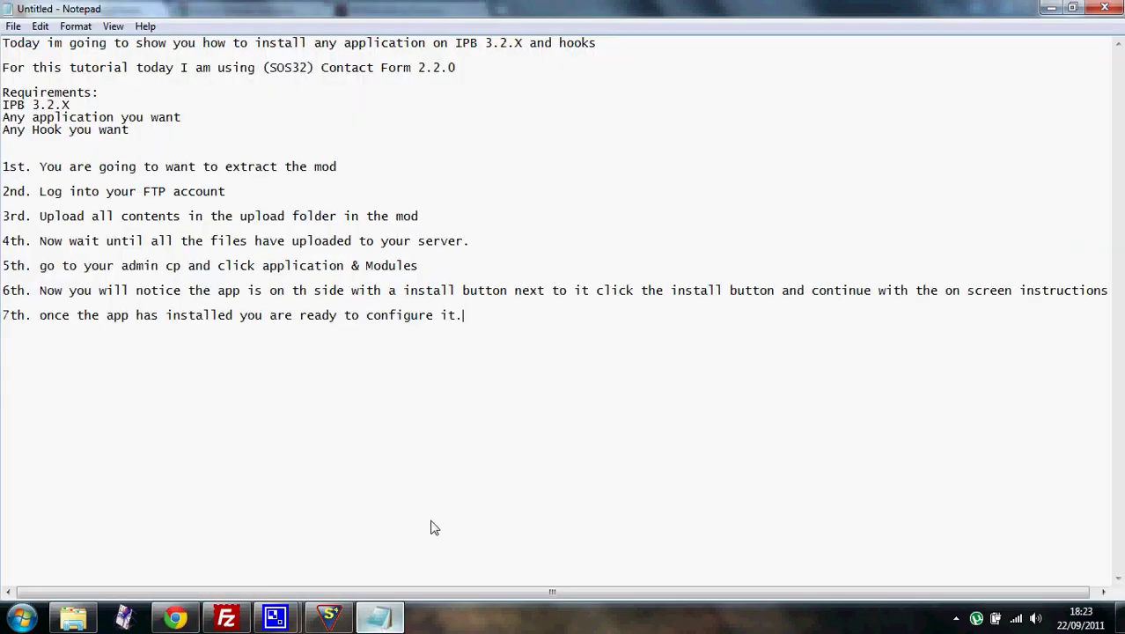
text(Now thats how)
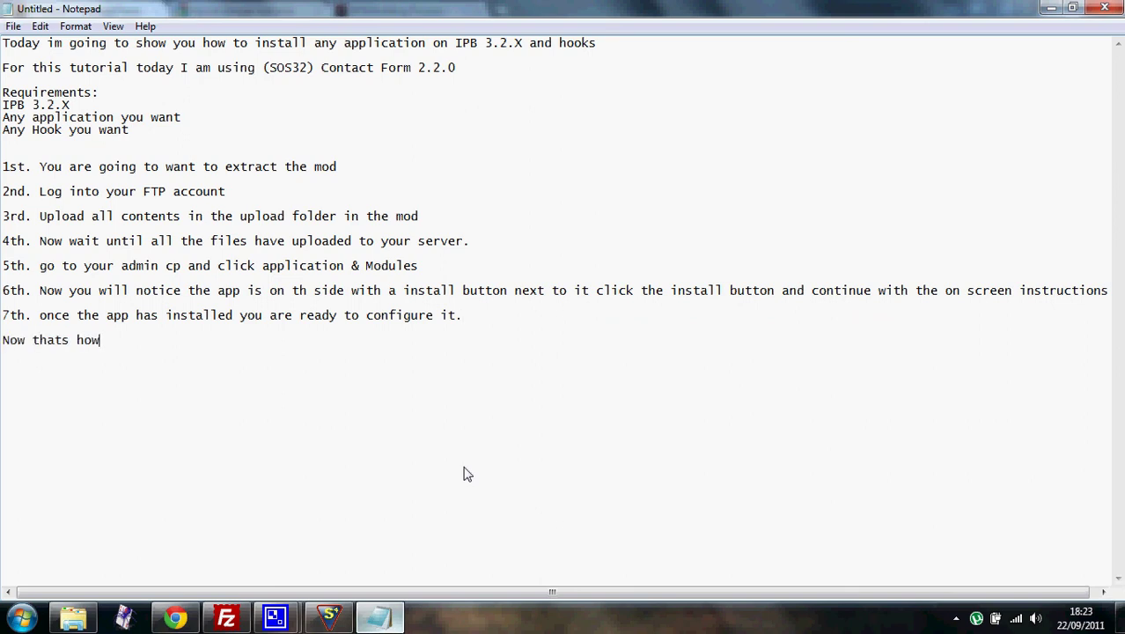
text( to install a app to )
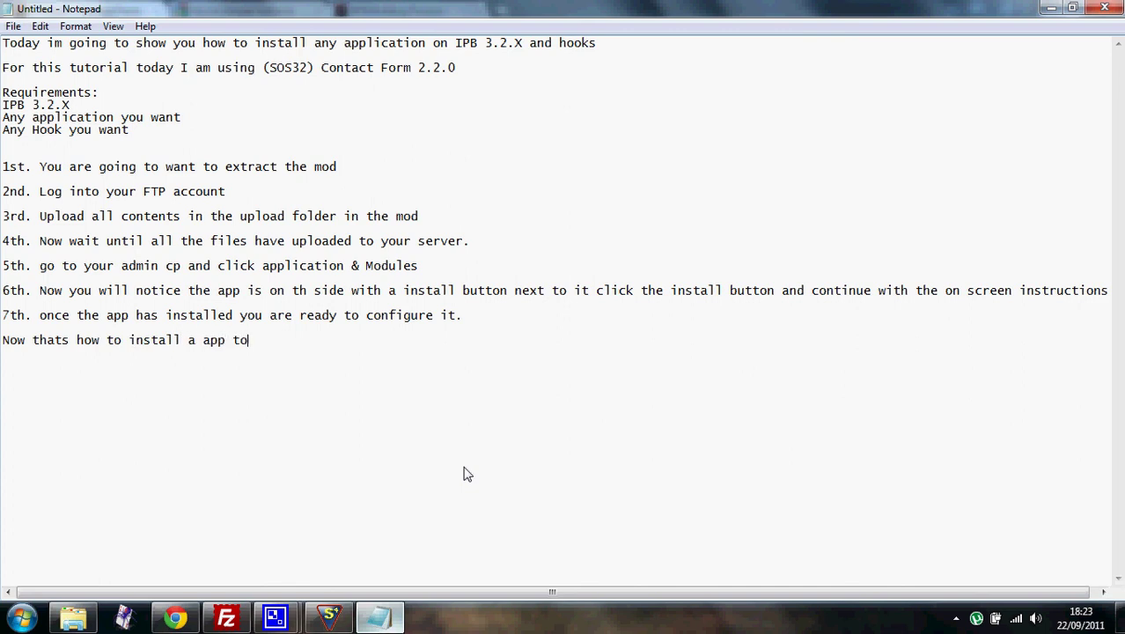
text(ipb 3.2.X)
key(Return)
key(Return)
text(N)
- Replace all the notes with "Now to show you how to install a hook." and "1st get the hook you want." as separate lines
key(ctrl+a)
key(BackSpace)
text(Now to )
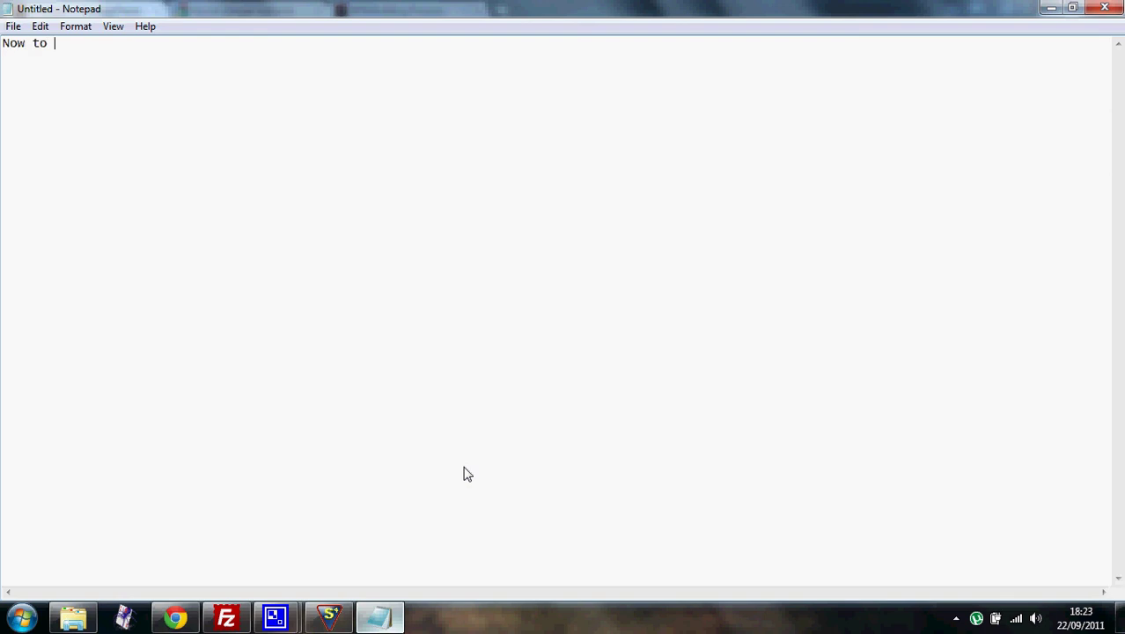
text(show you how to inst)
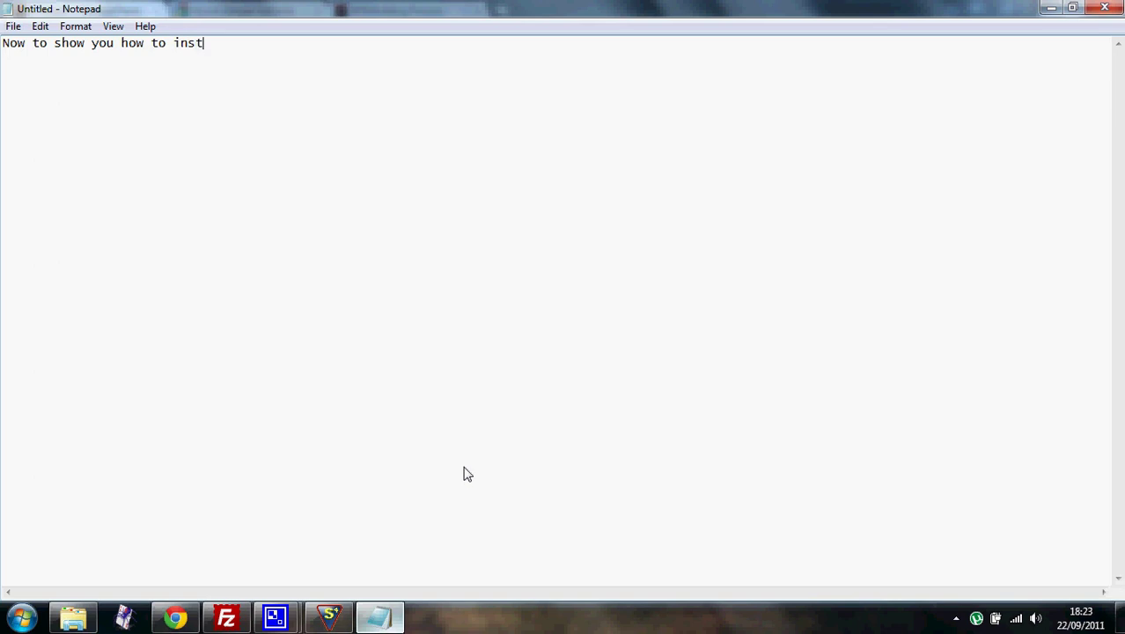
text(all a hoomk)
key(BackSpace)
key(BackSpace)
text(k.)
key(Return)
key(Return)
text(1st get the hook you want.)
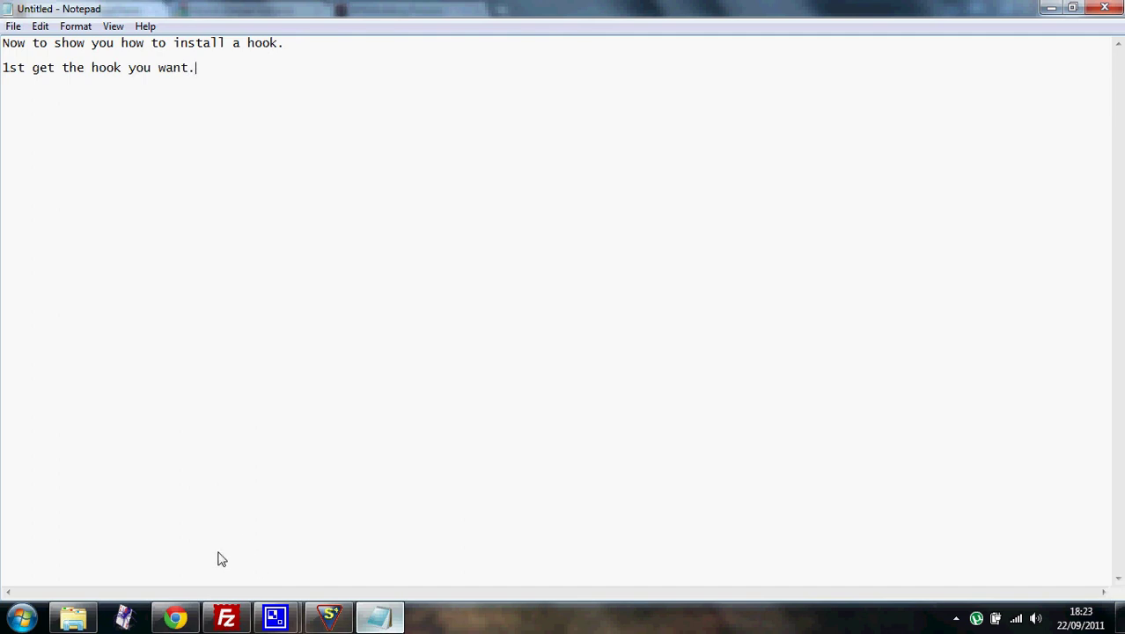
- Switch to Windows Explorer and open the inner (T30) Show Reputation in Topic View 1.1.0 folder under Mods > [T30] on the Desktop
click(77, 617)
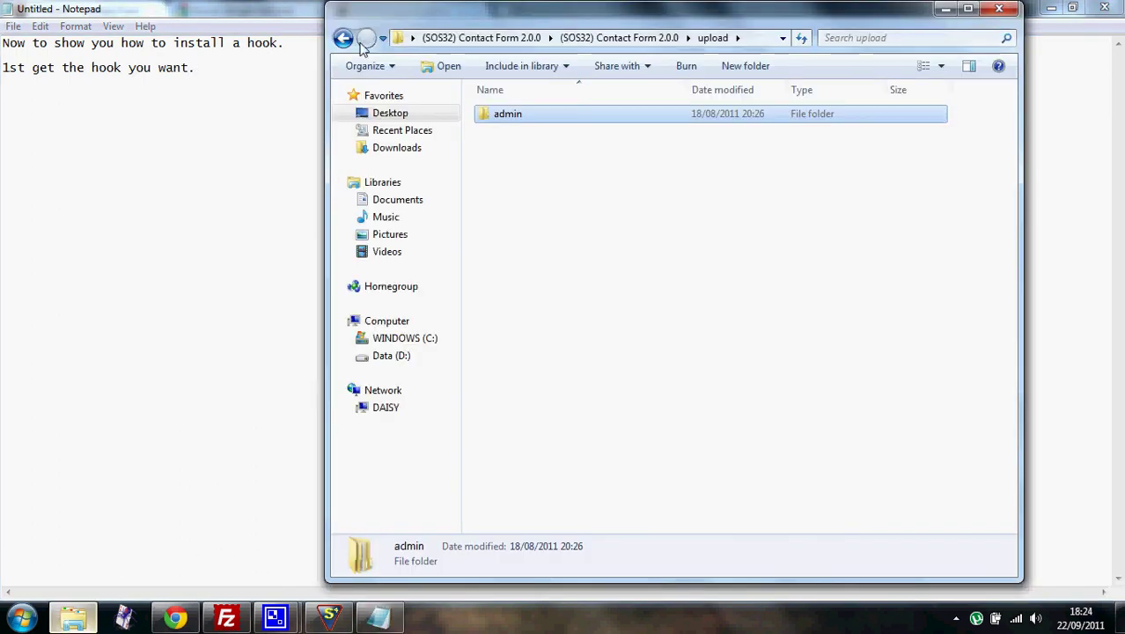
click(343, 39)
click(343, 38)
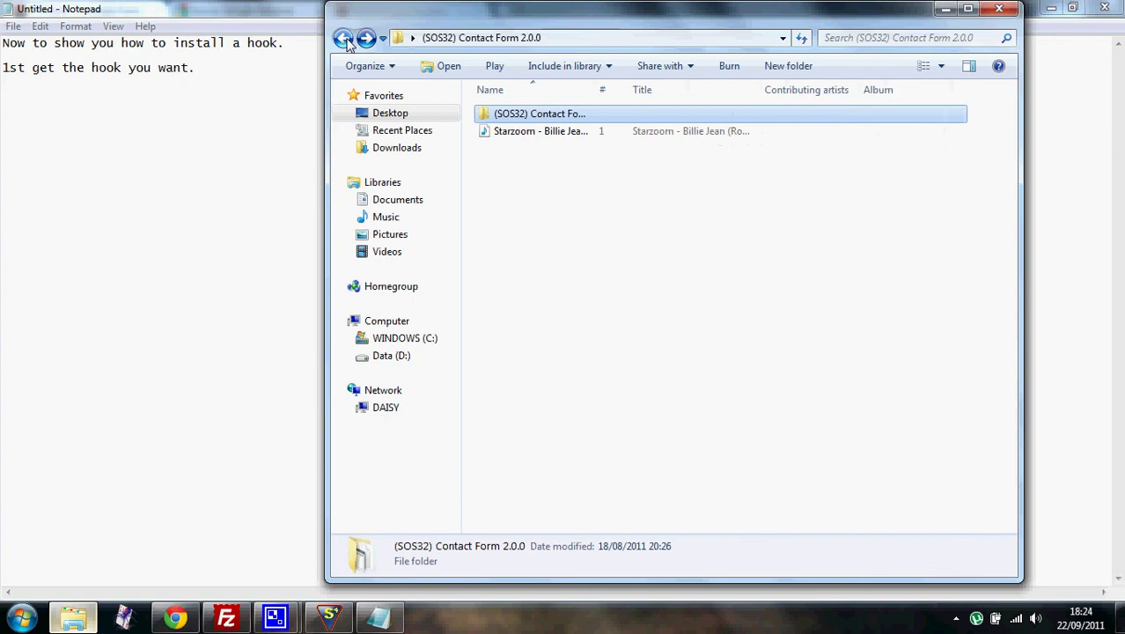
click(343, 39)
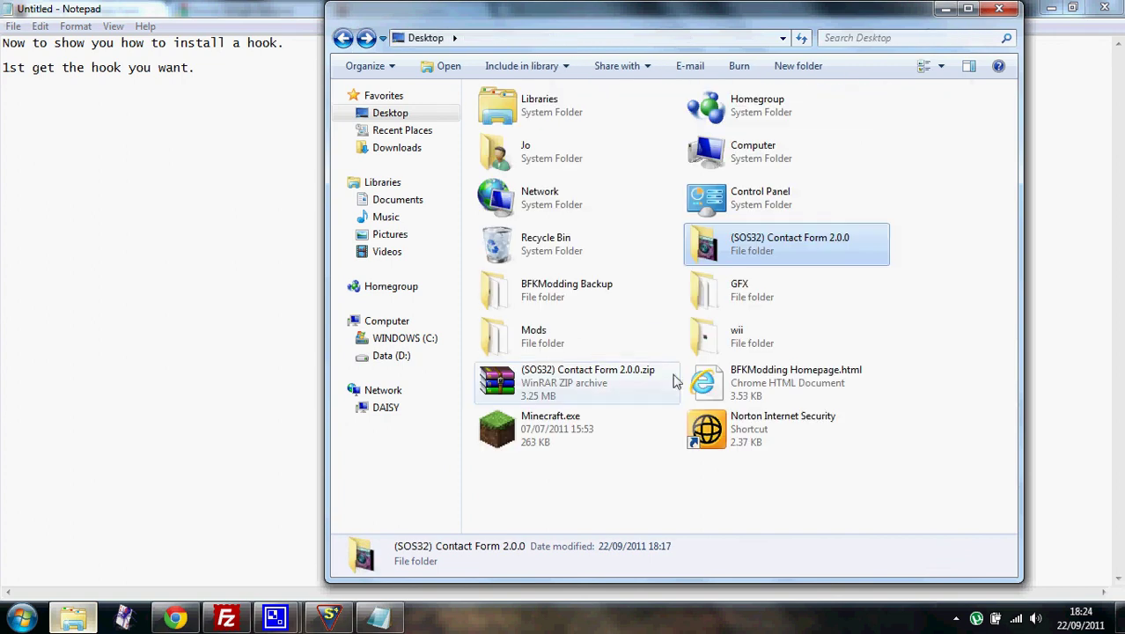
double_click(575, 322)
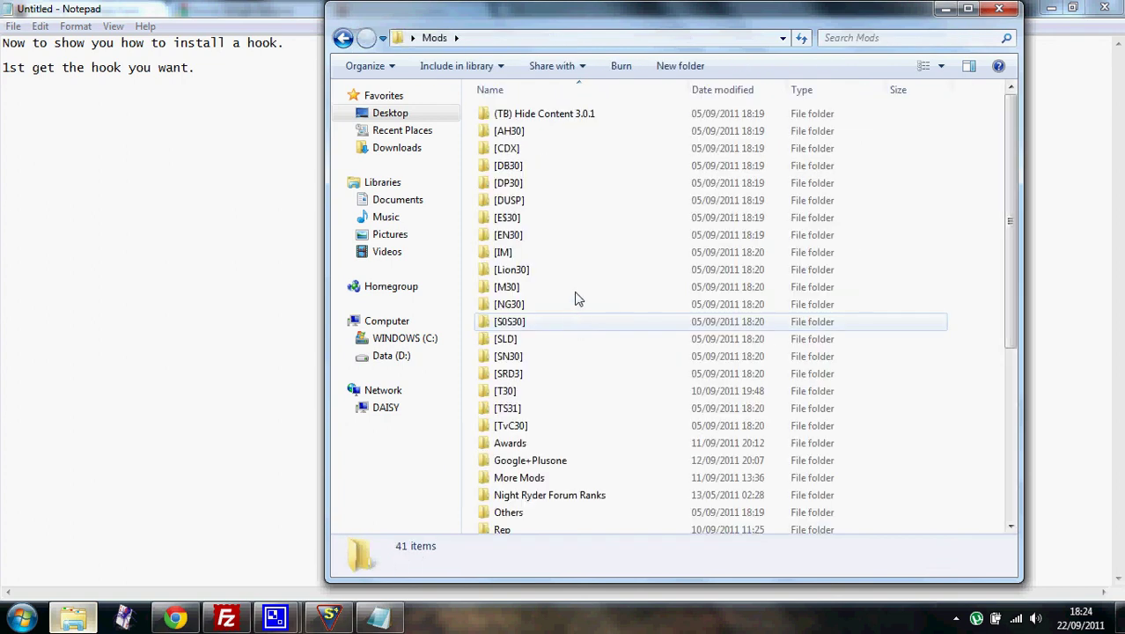
scroll(528, 281, down, 1)
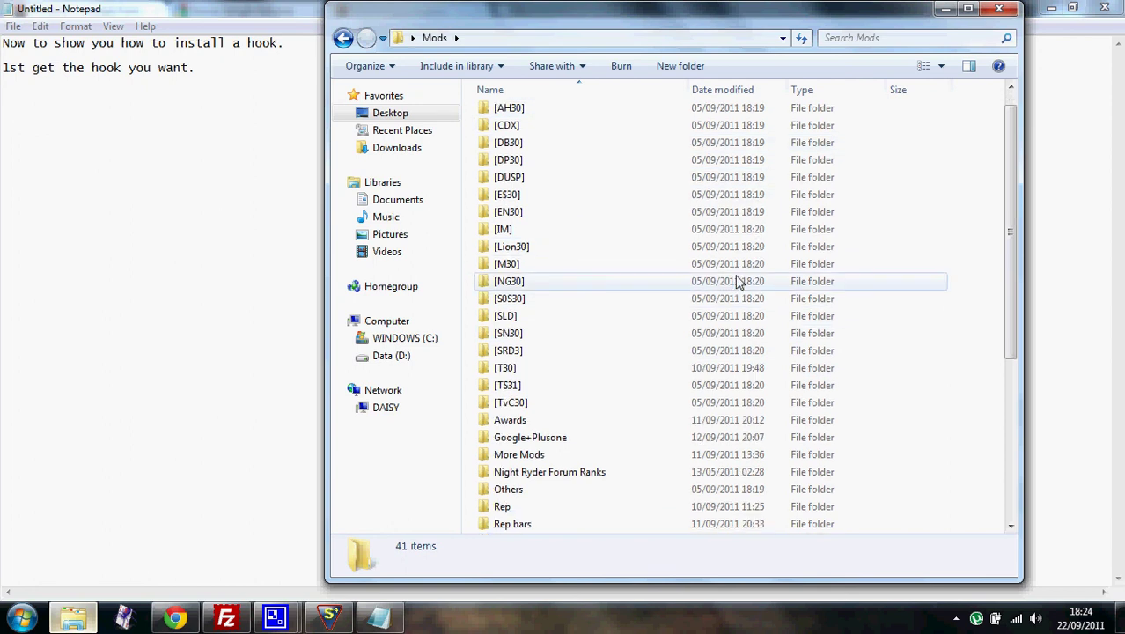
click(531, 368)
double_click(530, 368)
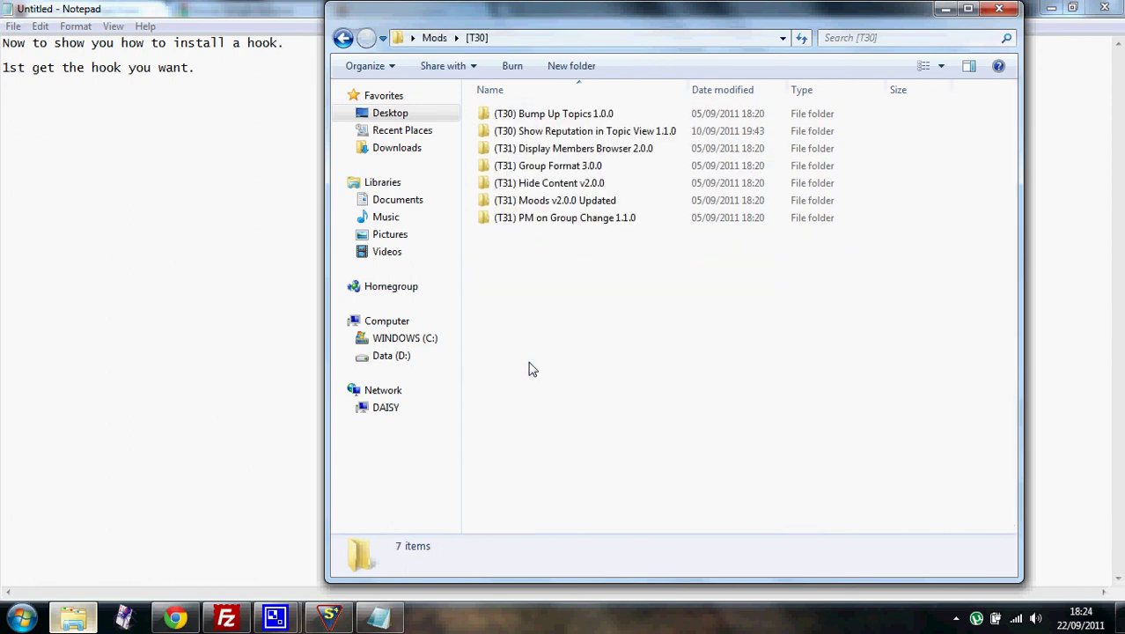
double_click(570, 134)
click(566, 118)
double_click(565, 118)
- Add the line "Go to Manage Hooks" in Notepad and open the Manage Hooks page in Chrome
click(233, 109)
text(Go to Manage Hooks)
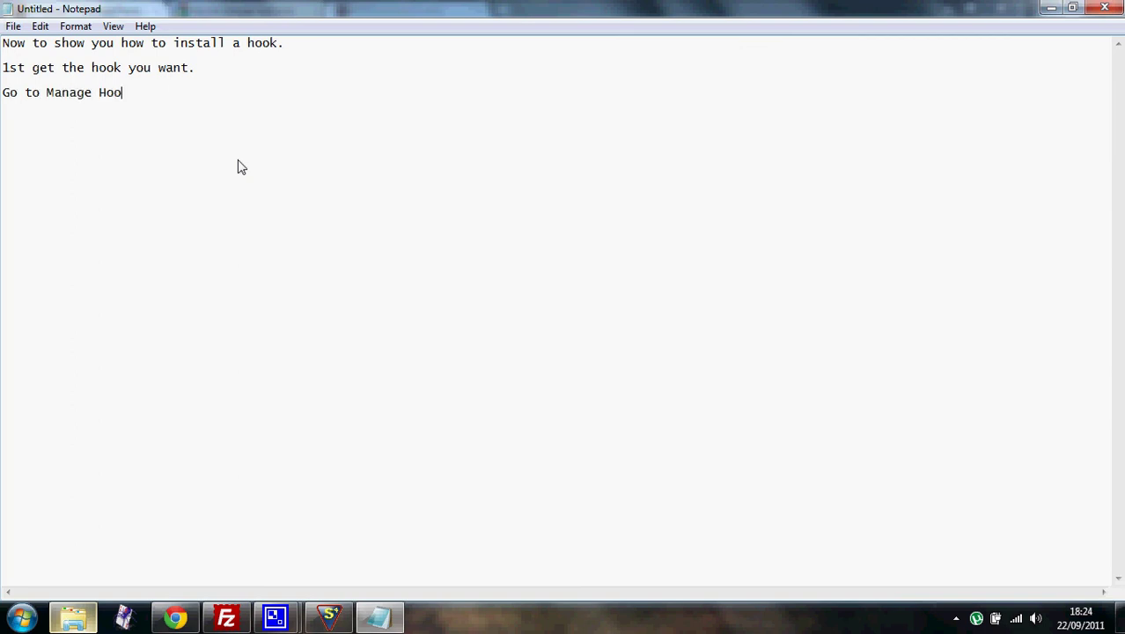
click(175, 616)
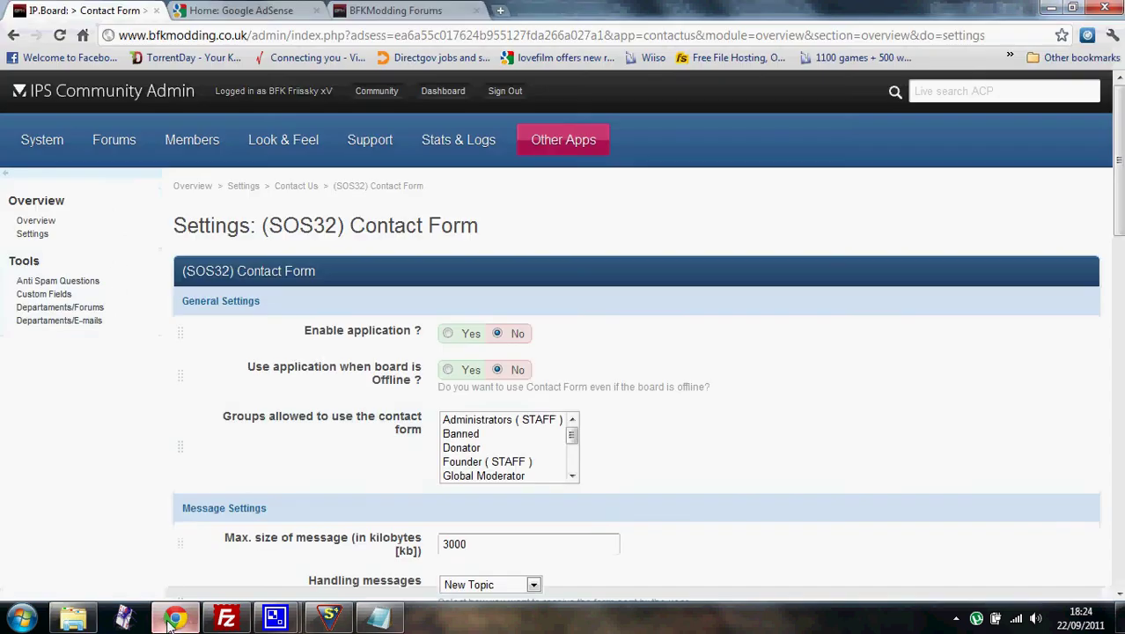
mouse_move(37, 146)
mouse_move(132, 249)
click(201, 281)
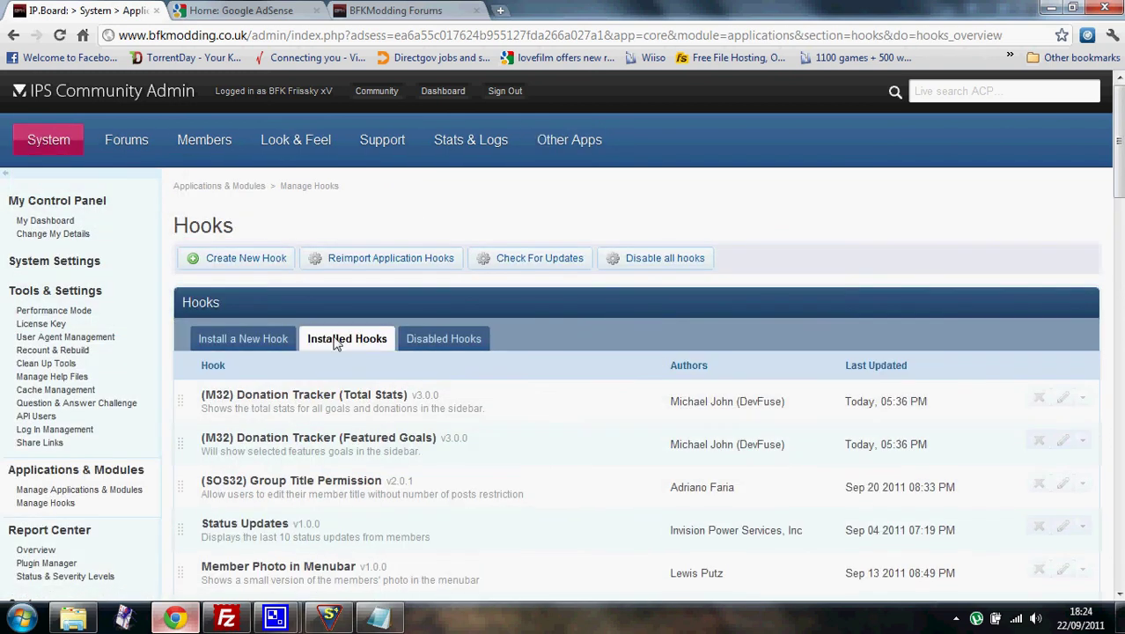
- Switch to Notepad and add the line "Install a New hook" below the Manage Hooks instruction
click(374, 620)
key(Return)
text(Install)
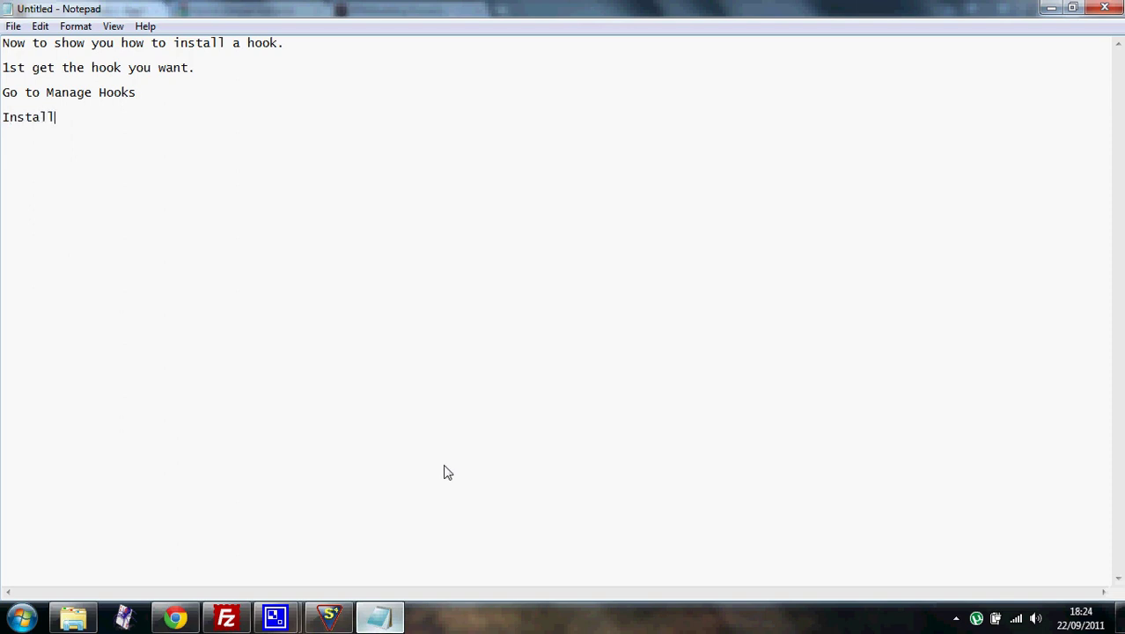
text( a New hook)
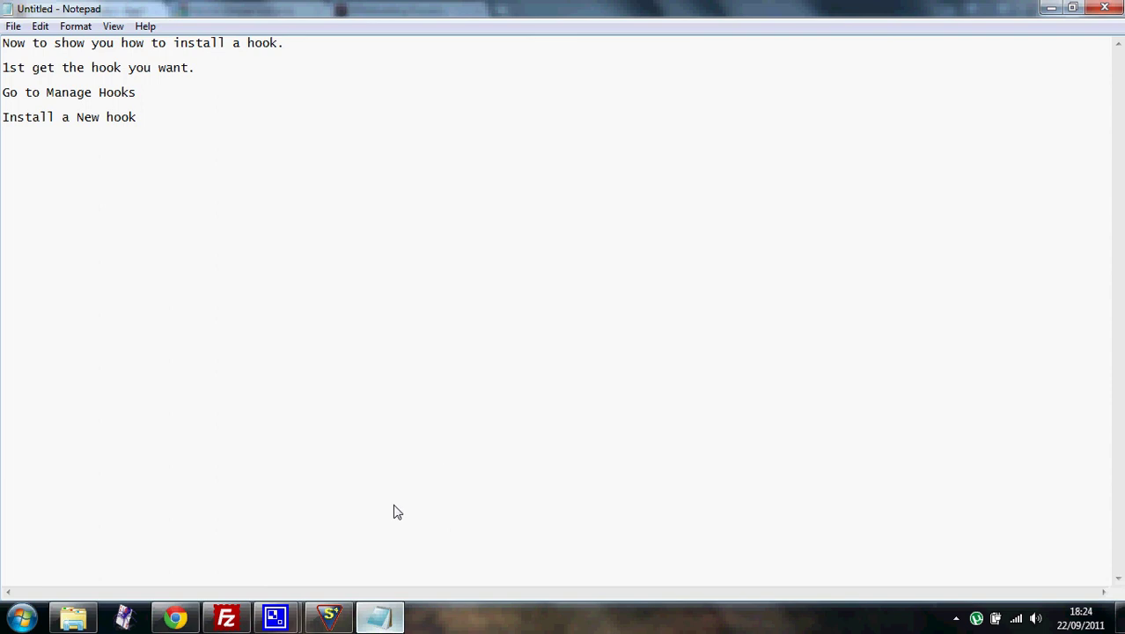
- Switch to Chrome and bring up the form for installing a new hook
click(175, 617)
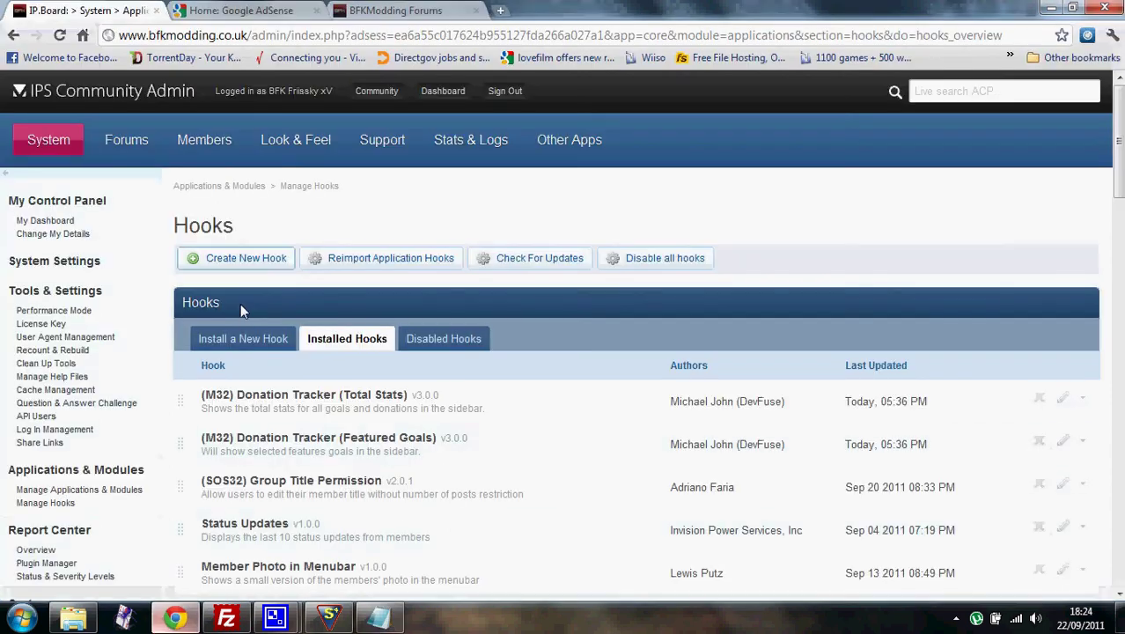
click(242, 334)
scroll(703, 339, down, 1)
- Switch to Notepad and add the line "Now you can browse for the hook or just drag it onto the browse button"
click(381, 617)
key(Return)
key(Return)
text(Now you ca)
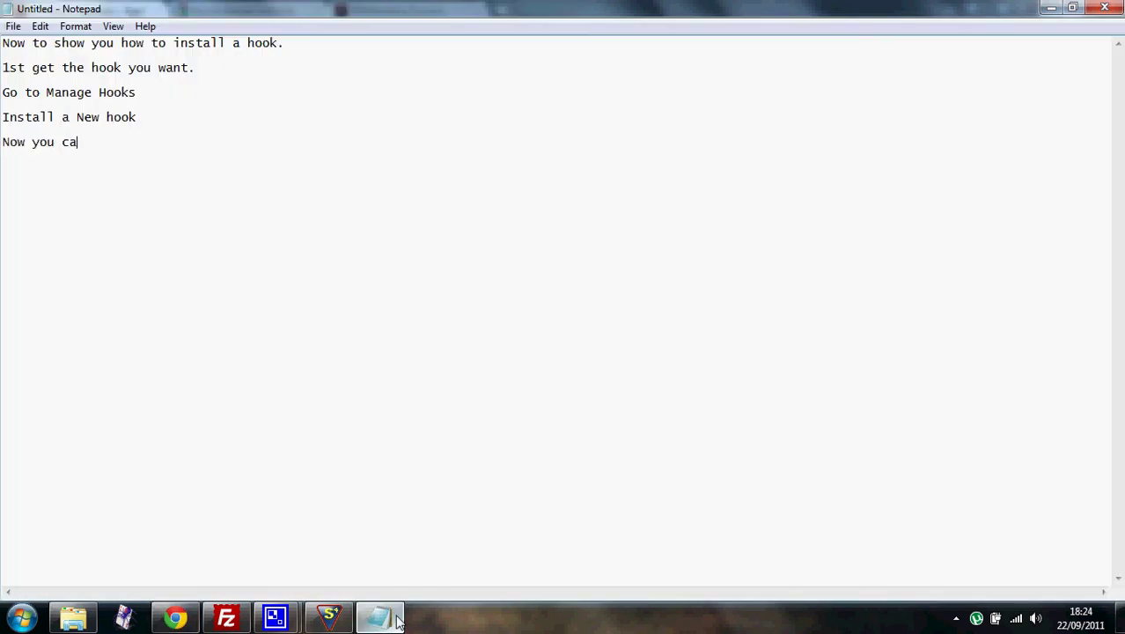
text(n browse for the hoo)
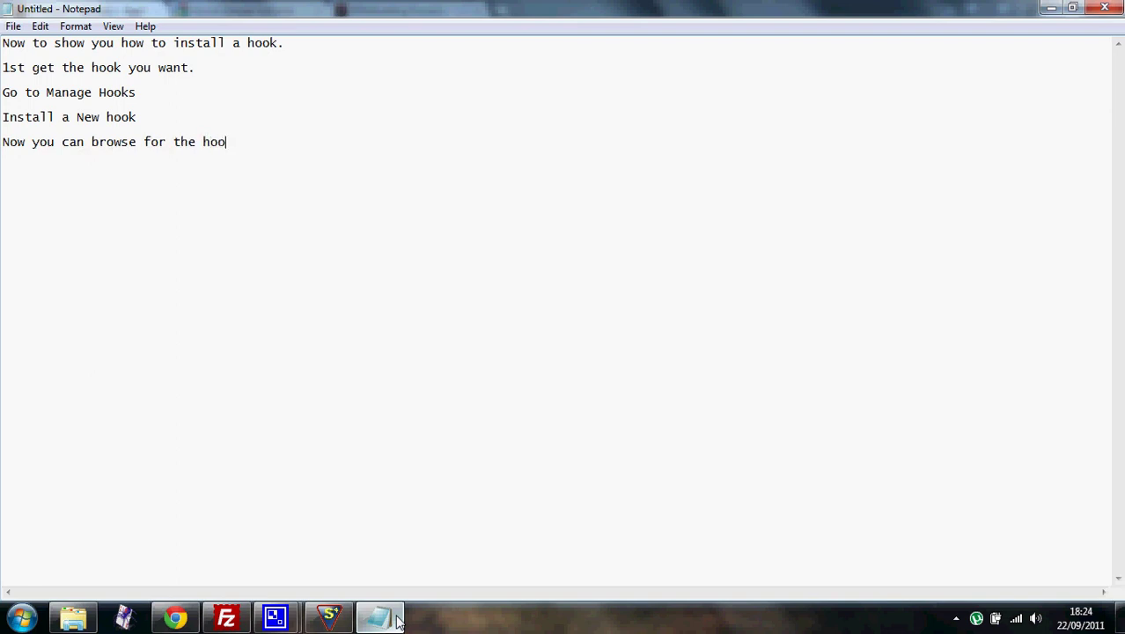
text(k or just drag it on)
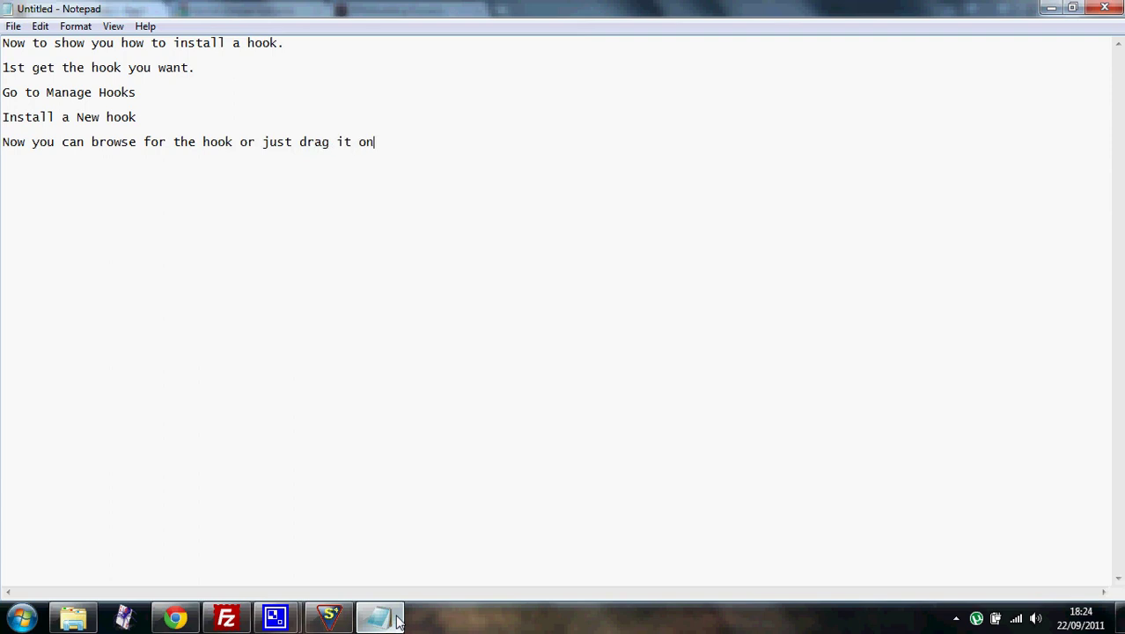
text(to the browse button)
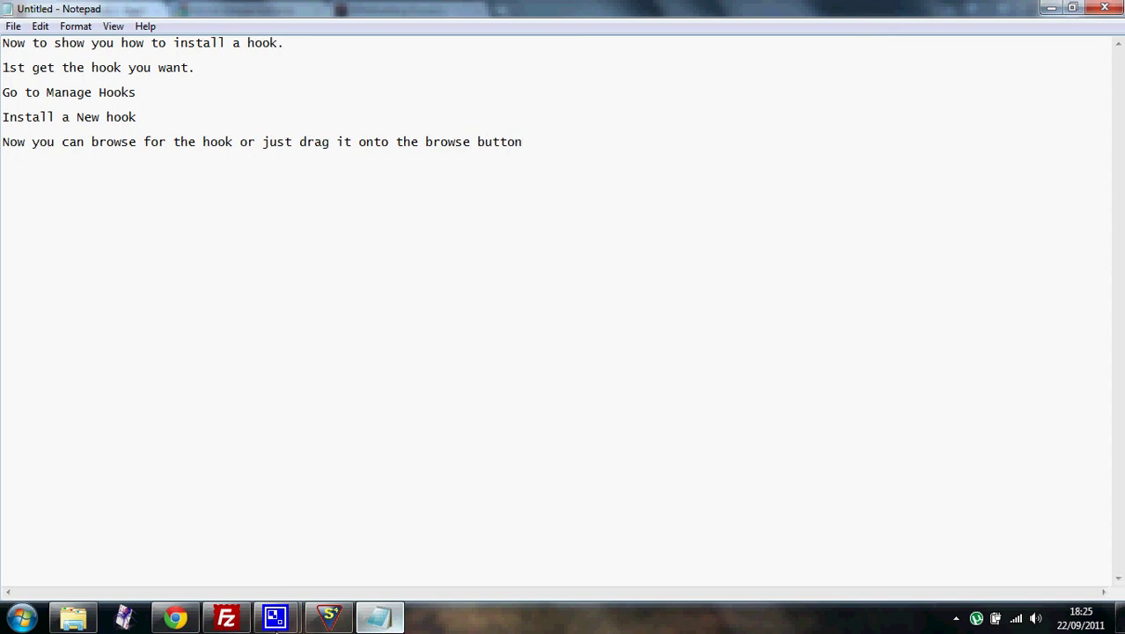
- Load the (T30) Show Reputation in Topic View hook XML file from Explorer into Chrome's hook file selector
click(173, 619)
click(564, 114)
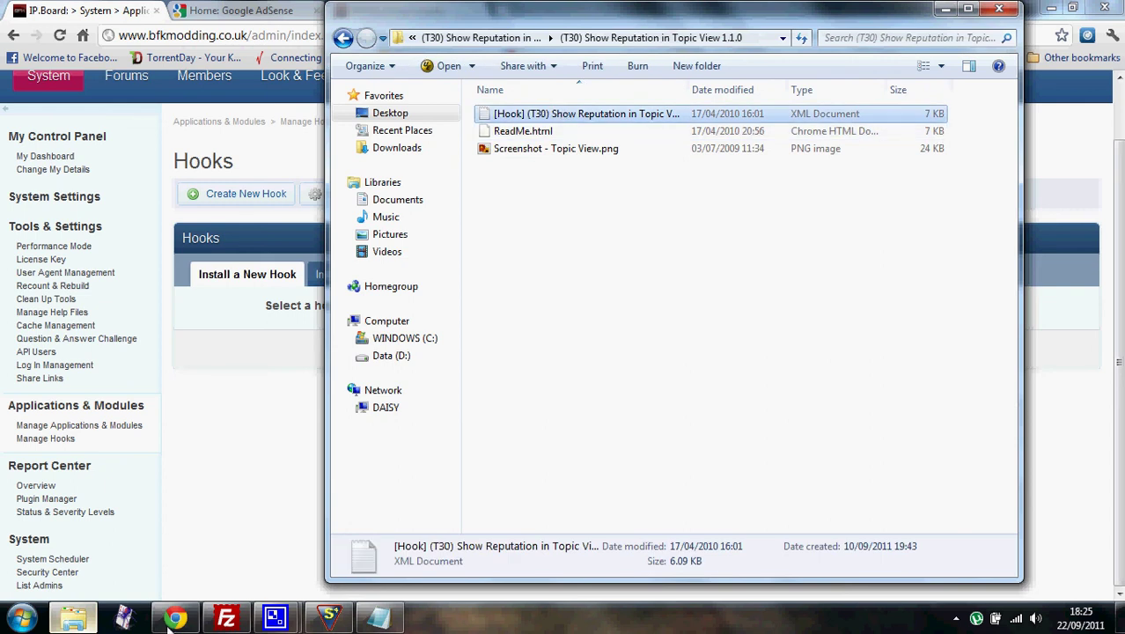
mouse_move(174, 622)
key(alt+Tab)
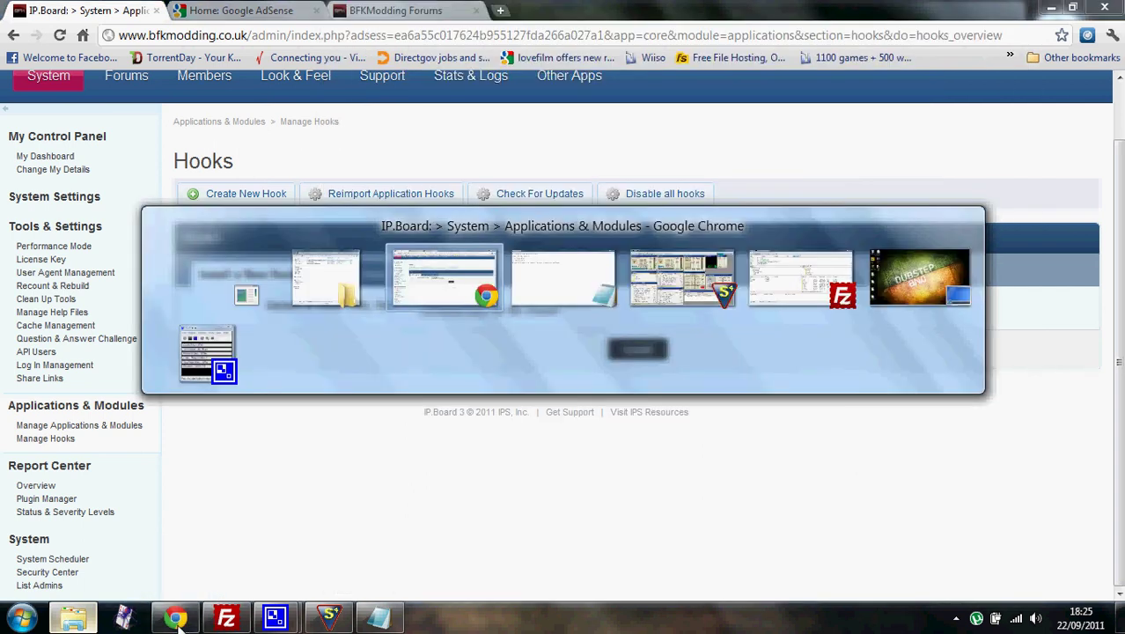
drag(179, 626, 457, 313)
drag(456, 311, 456, 312)
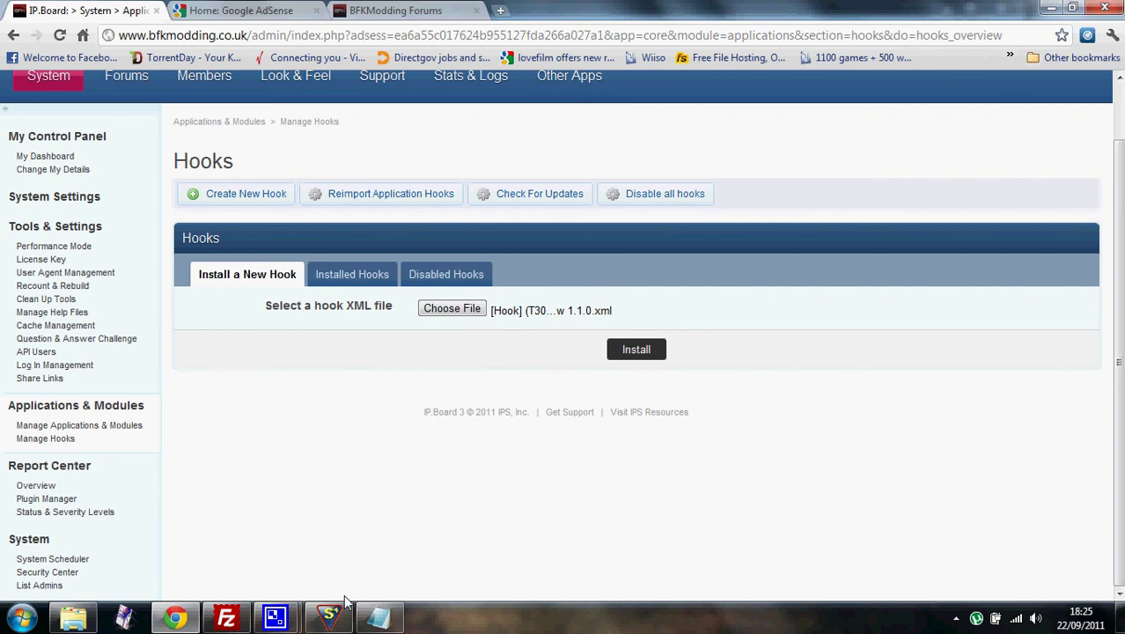
- Switch to Notepad and add a line starting "Now click install", noting the hook is already installed and that hooks are configured in system settings
click(385, 621)
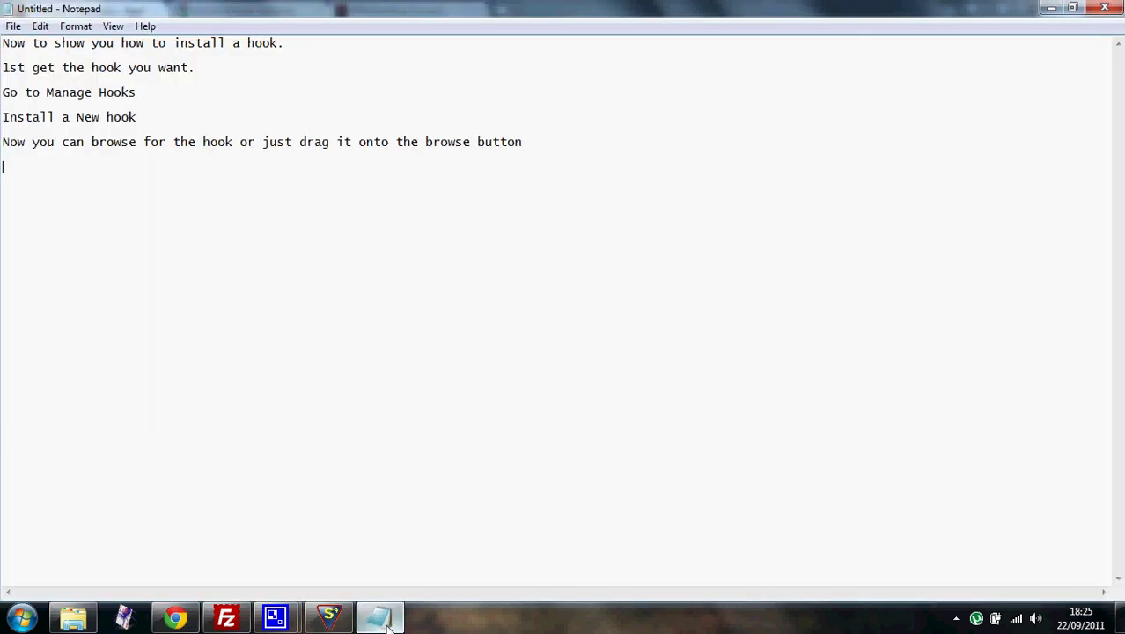
click(386, 621)
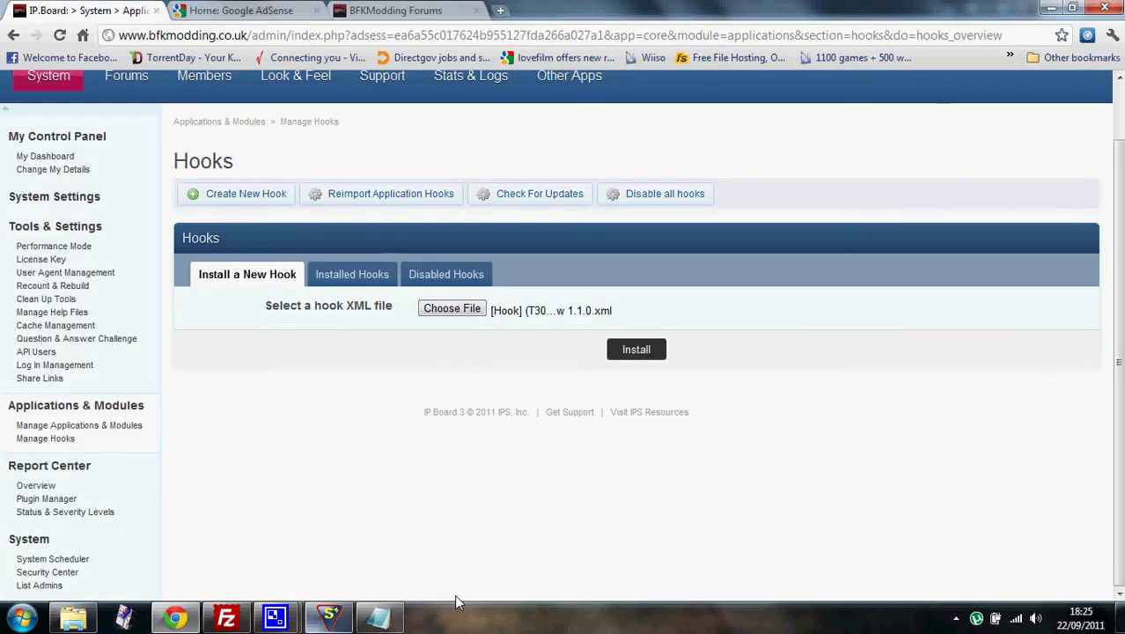
click(385, 620)
text(Now c)
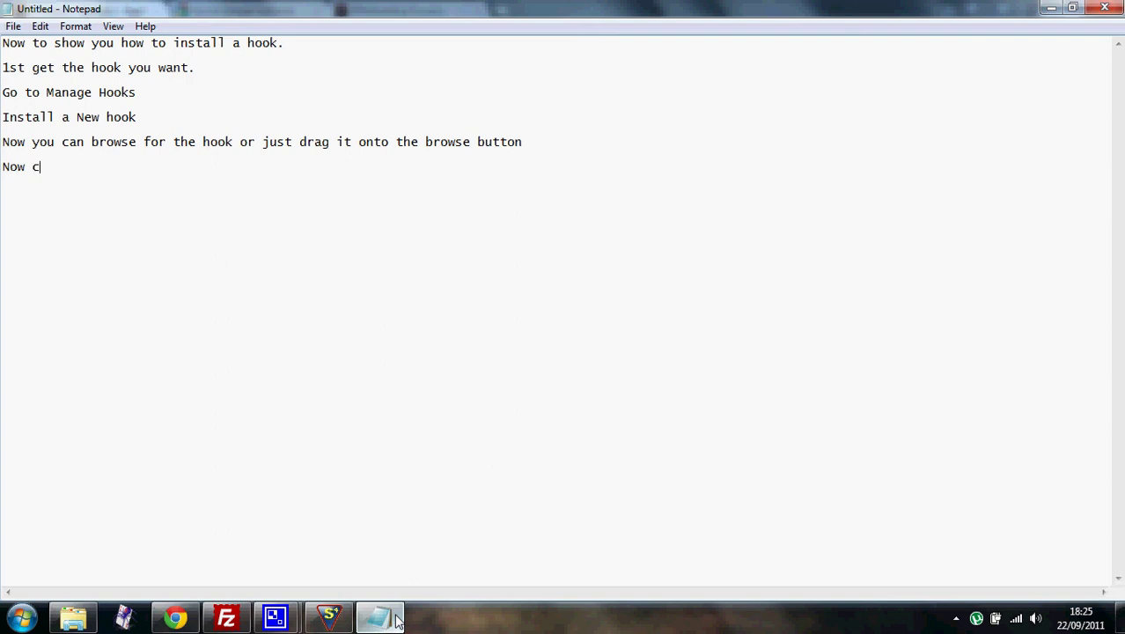
text(lick install, Im not going to because i already have the hook installed after that you can got to system )
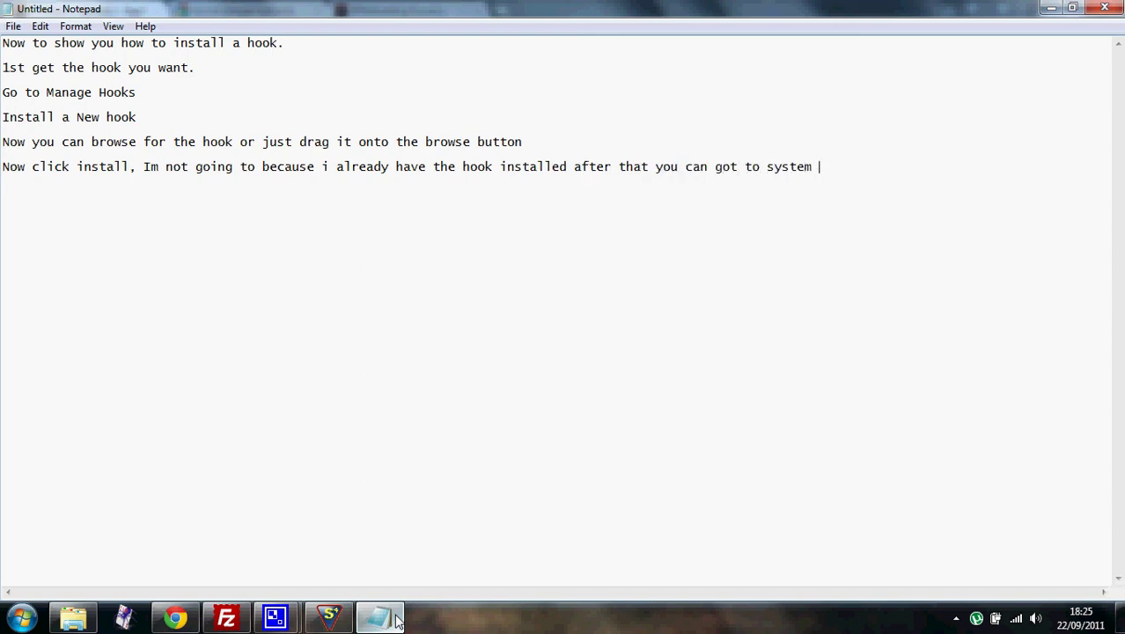
text(settings to conf)
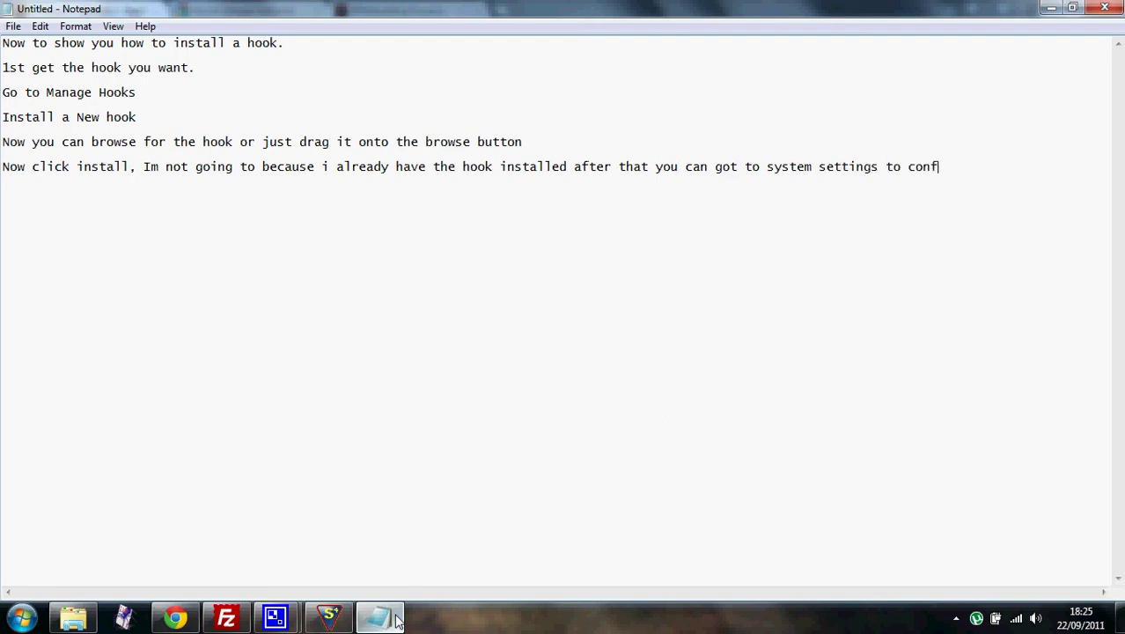
text(igure your hook.)
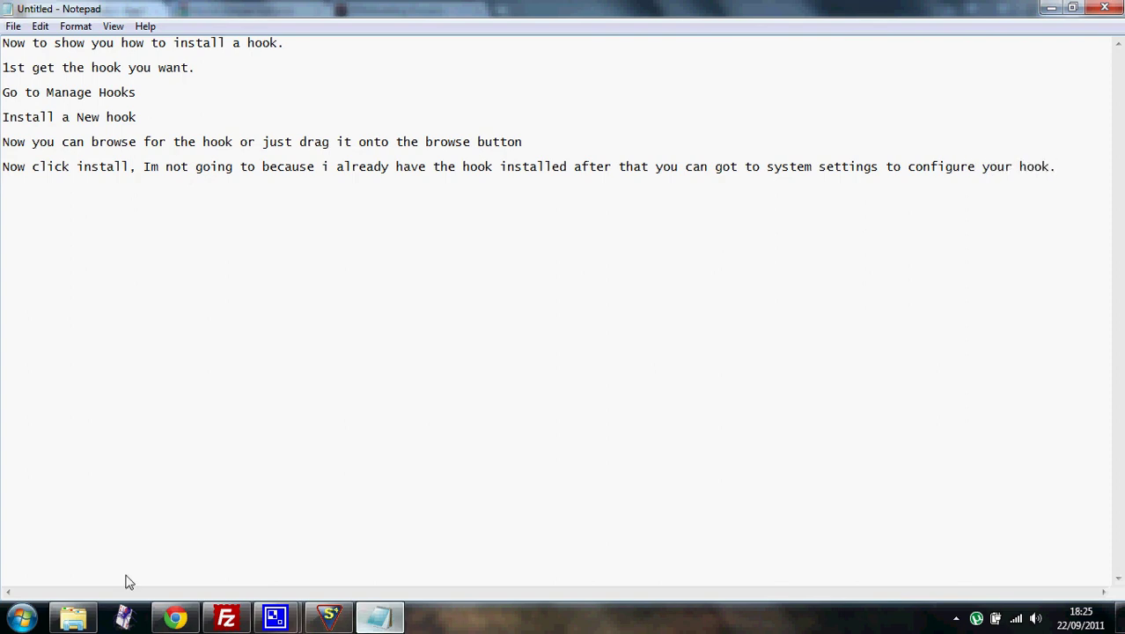
- Switch to Chrome and look through the Hooks settings groups in System Settings
click(175, 617)
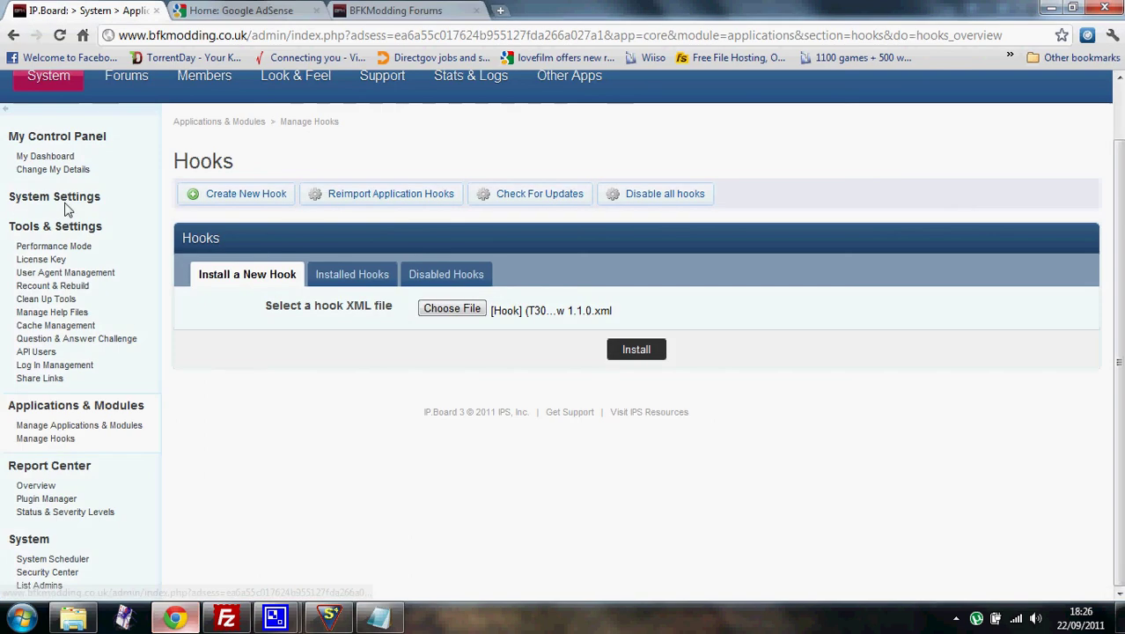
click(66, 209)
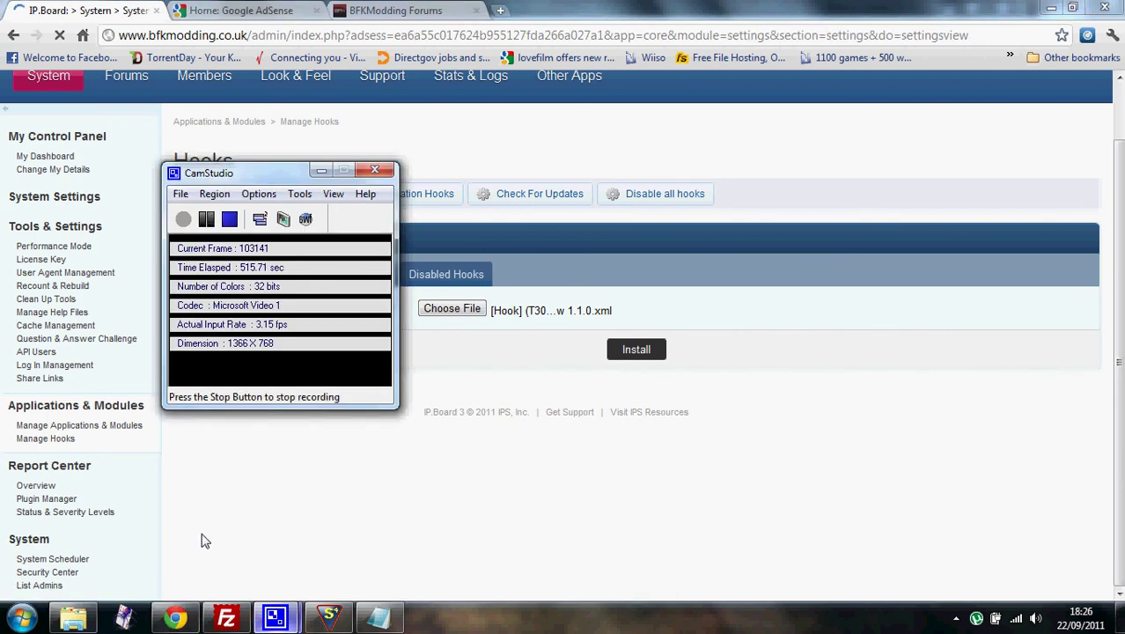
click(466, 442)
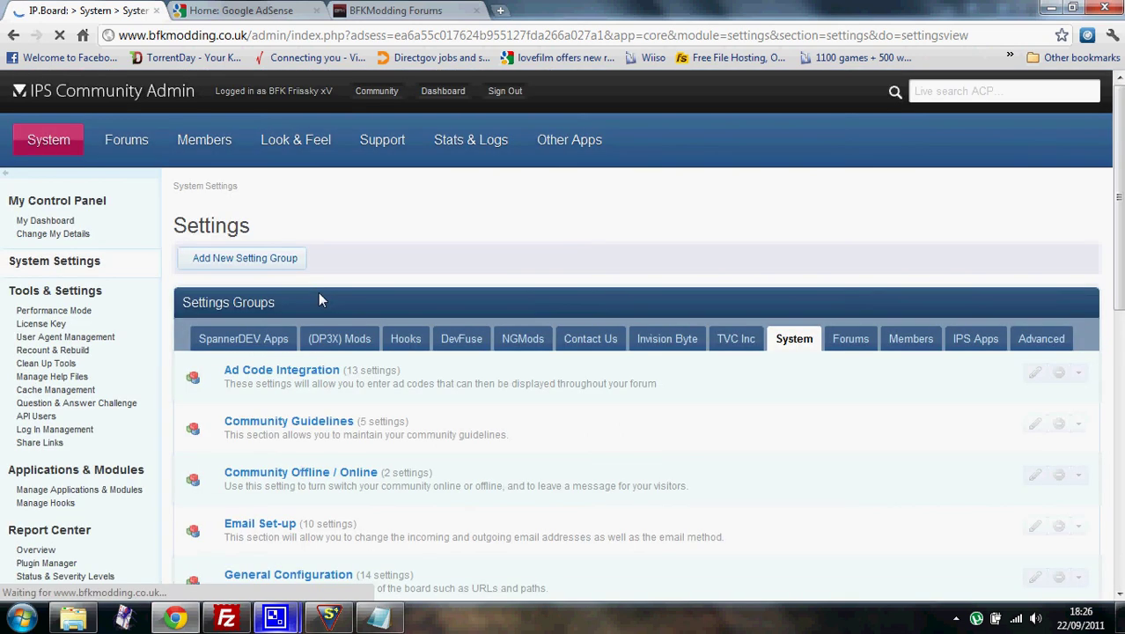
click(405, 343)
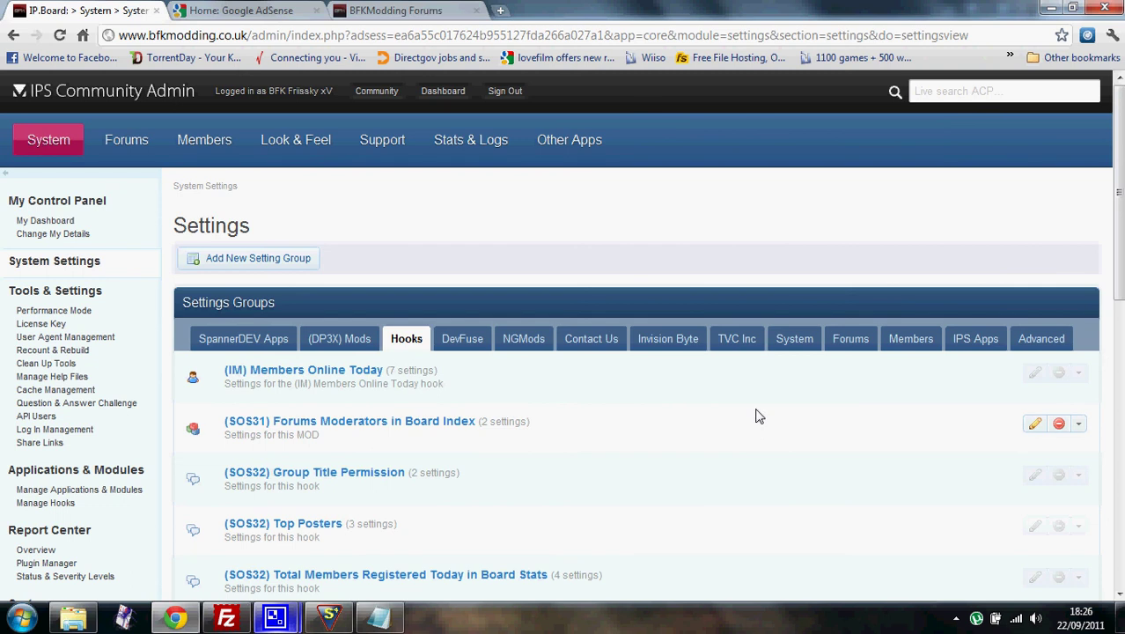
scroll(759, 415, down, 1)
scroll(758, 414, down, 1)
scroll(758, 414, down, 4)
scroll(757, 414, up, 1)
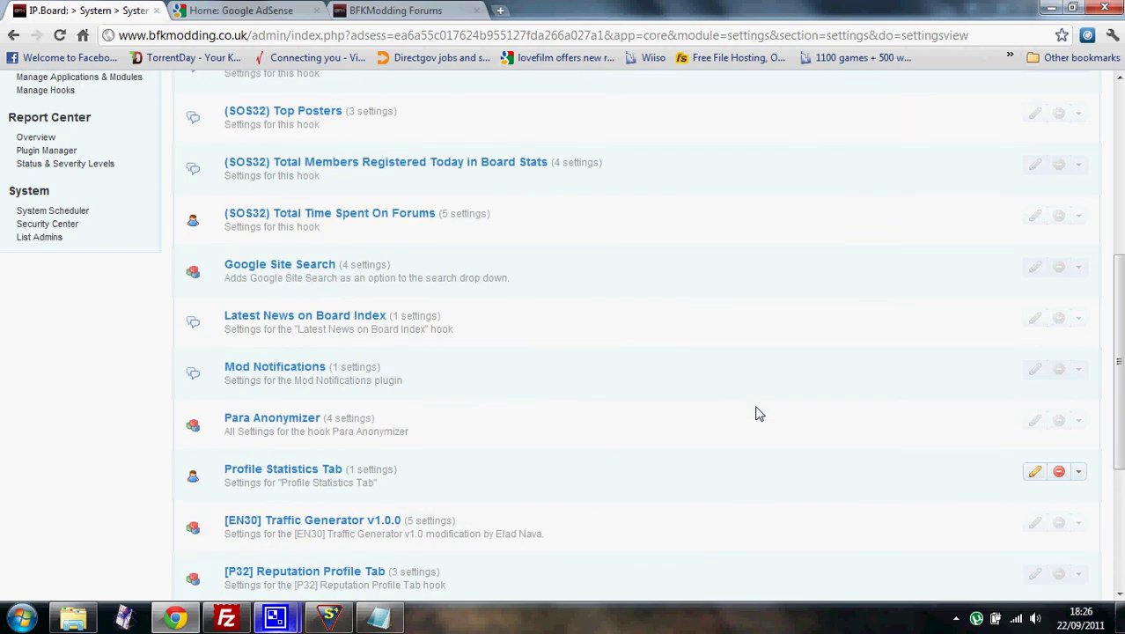
- Switch to Notepad and add the line "This hook obviously has no settings therfore is not there but hooks like google site search will."
click(390, 628)
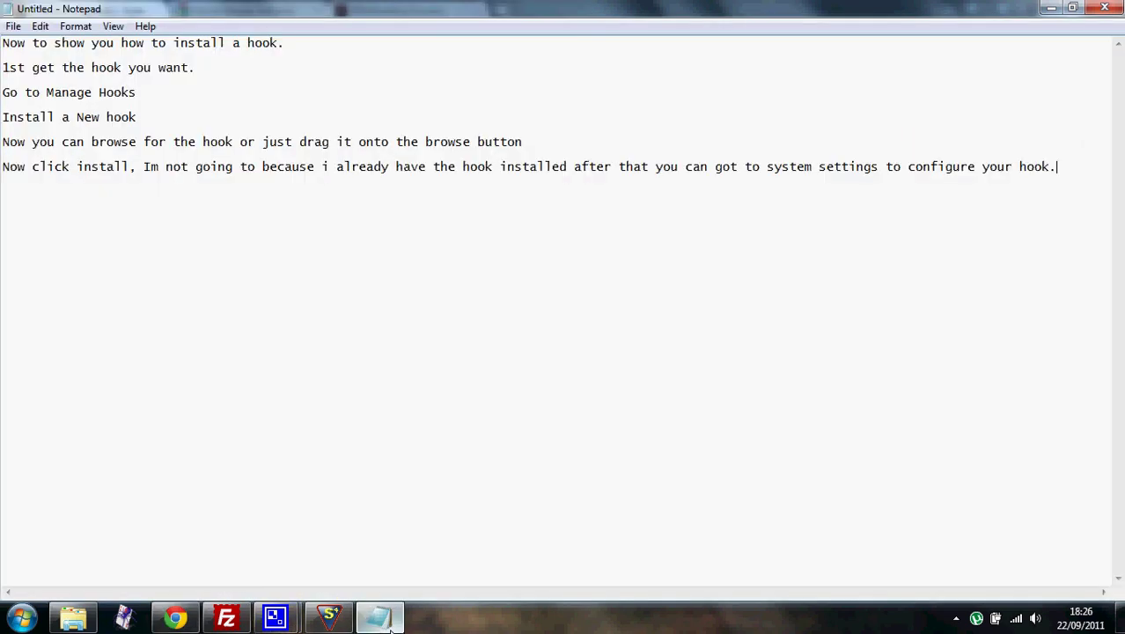
text(This hook obviously has no settings therfore i)
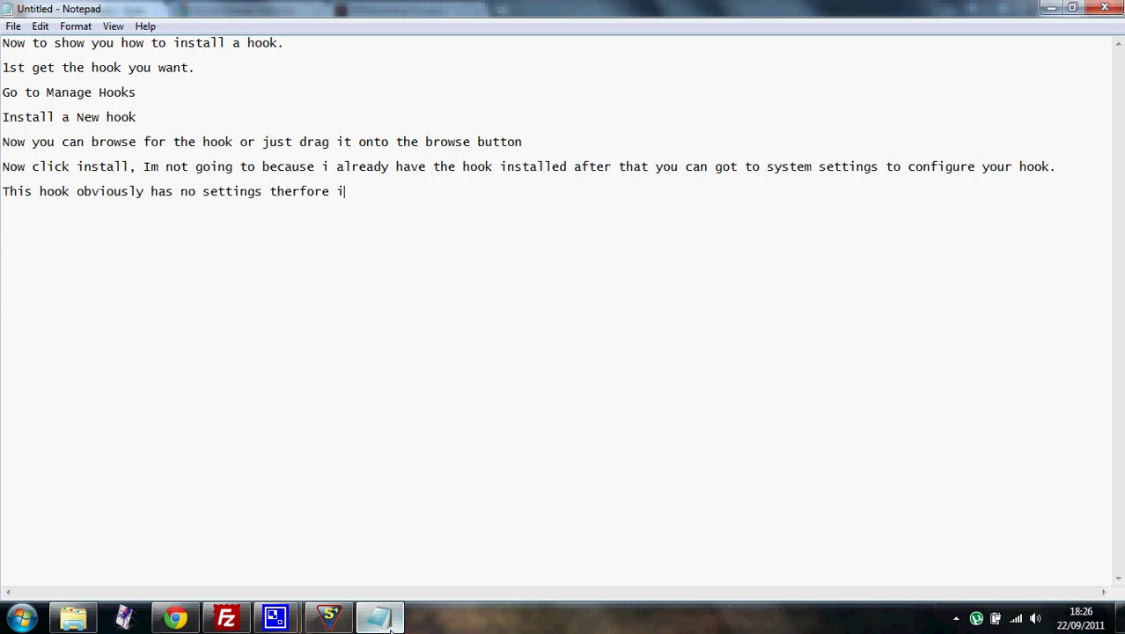
text(s not there but hooks like google site search will)
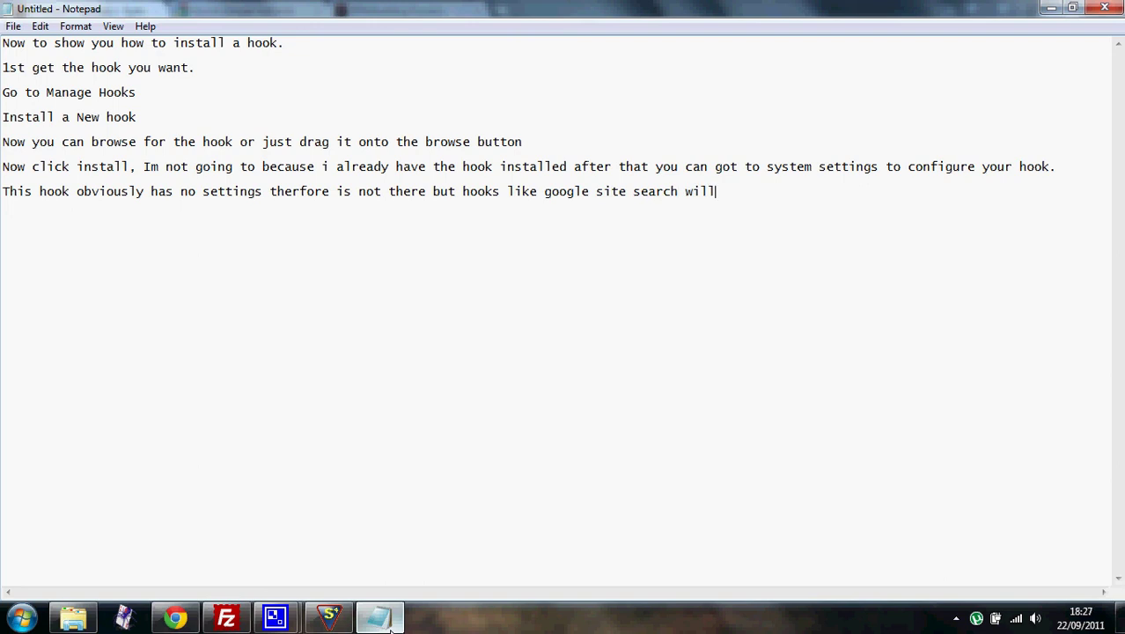
text(.)
- Add the closing line "Hope this TuT helped," and sign the instructions with the author's username below it
key(Return)
key(Return)
text(Hope this TuT helped)
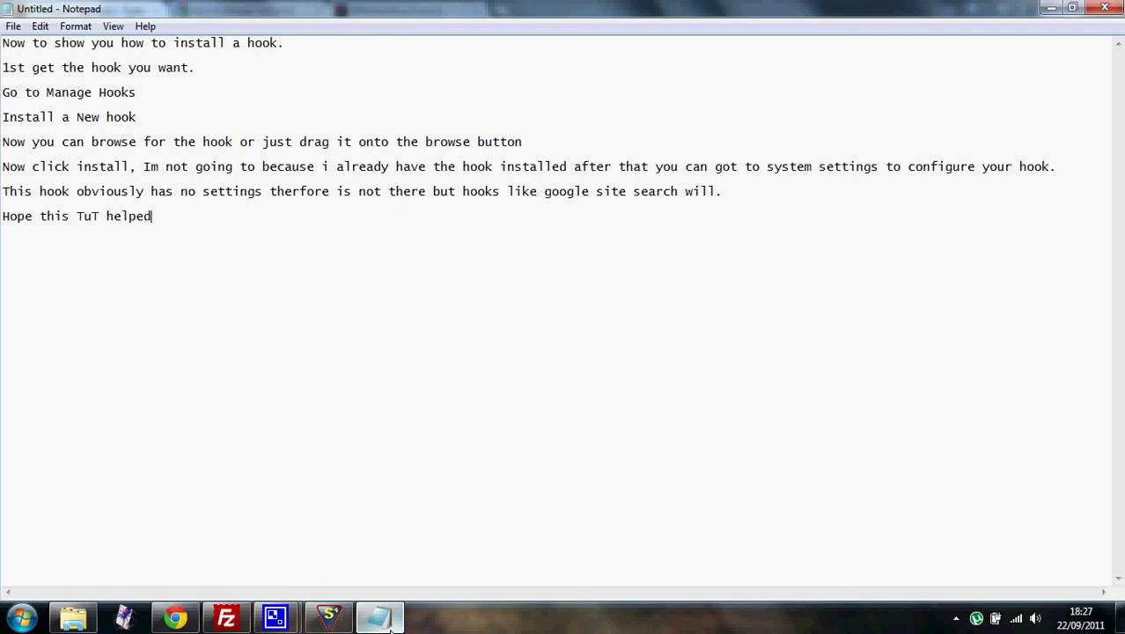
key(BackSpace)
text(,)
key(Return)
text(BFK Friissky xV)
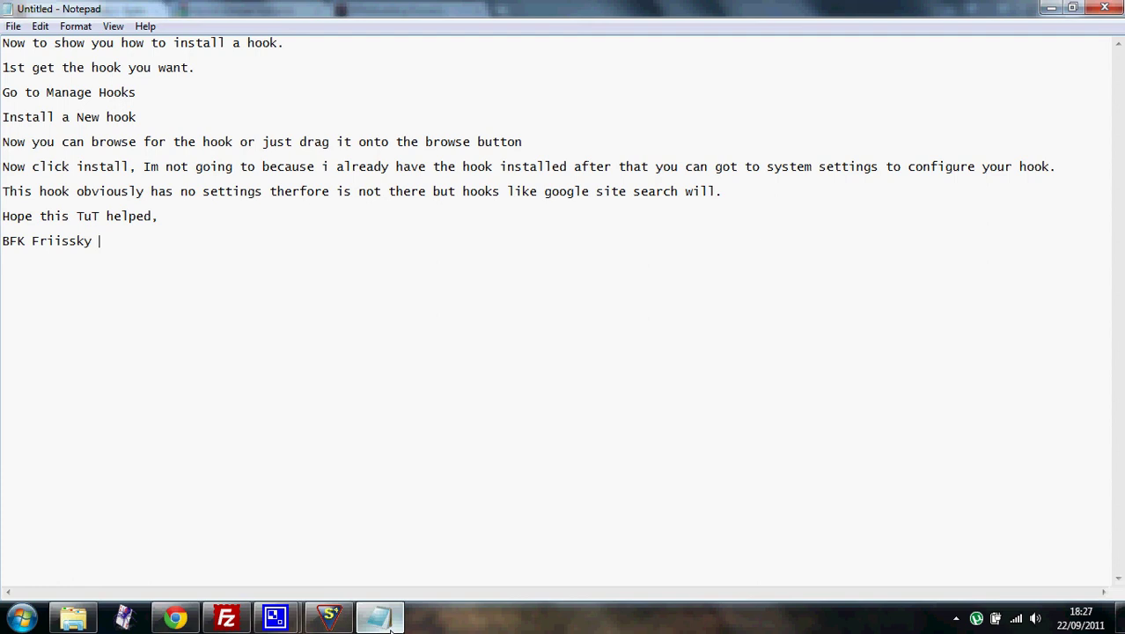